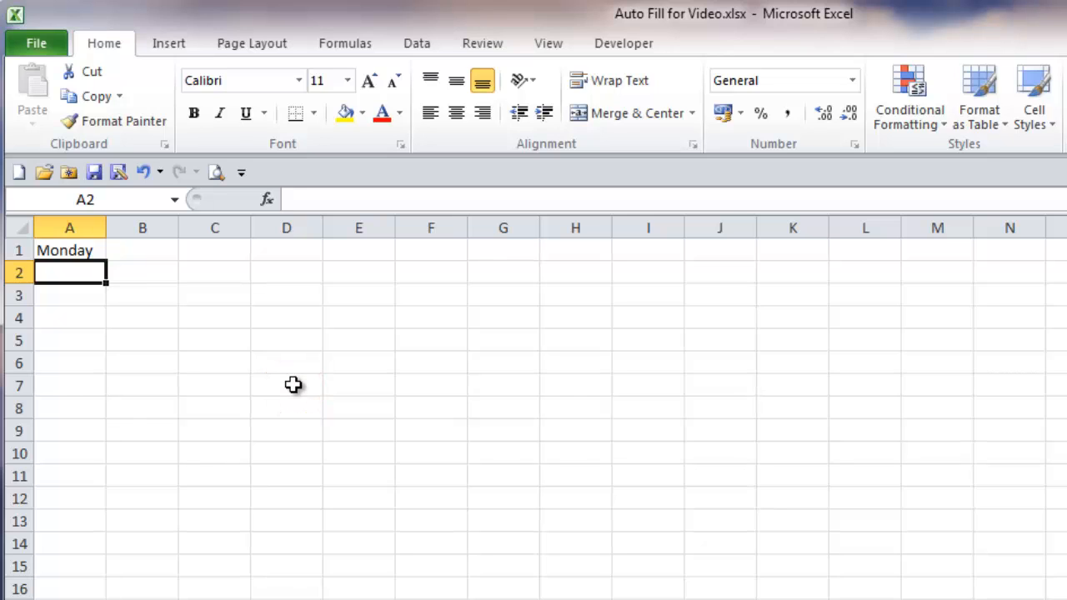
pyautogui.click(293, 384)
pyautogui.moveTo(495, 385); pyautogui.dragTo(622, 446)
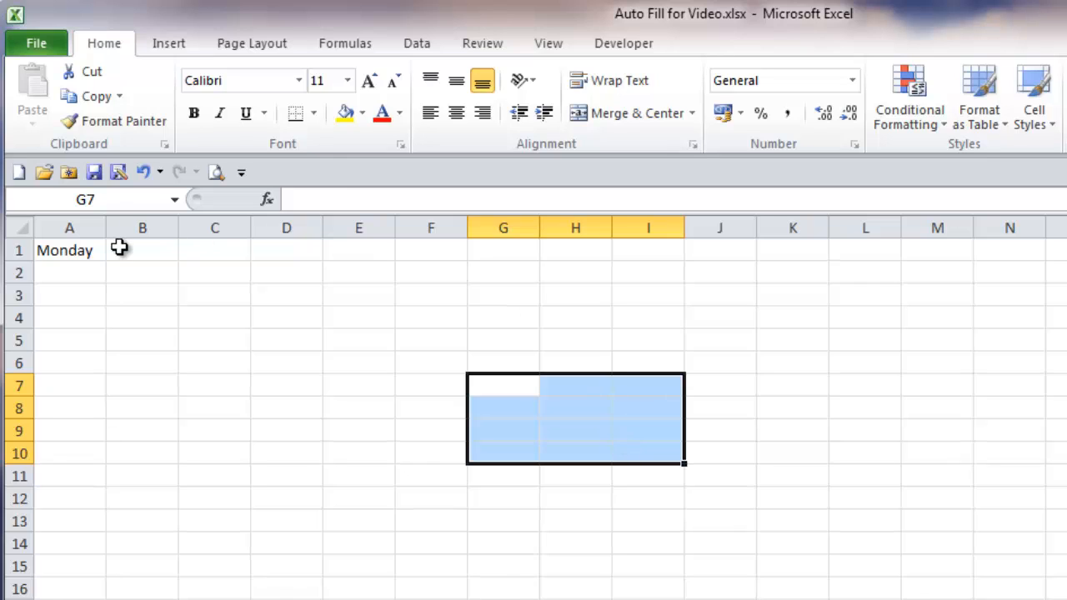
# Step: Auto fill the full weekday names from Monday in A1 through A7, and the abbreviations from "Mon" in B1 through B7
pyautogui.click(93, 248)
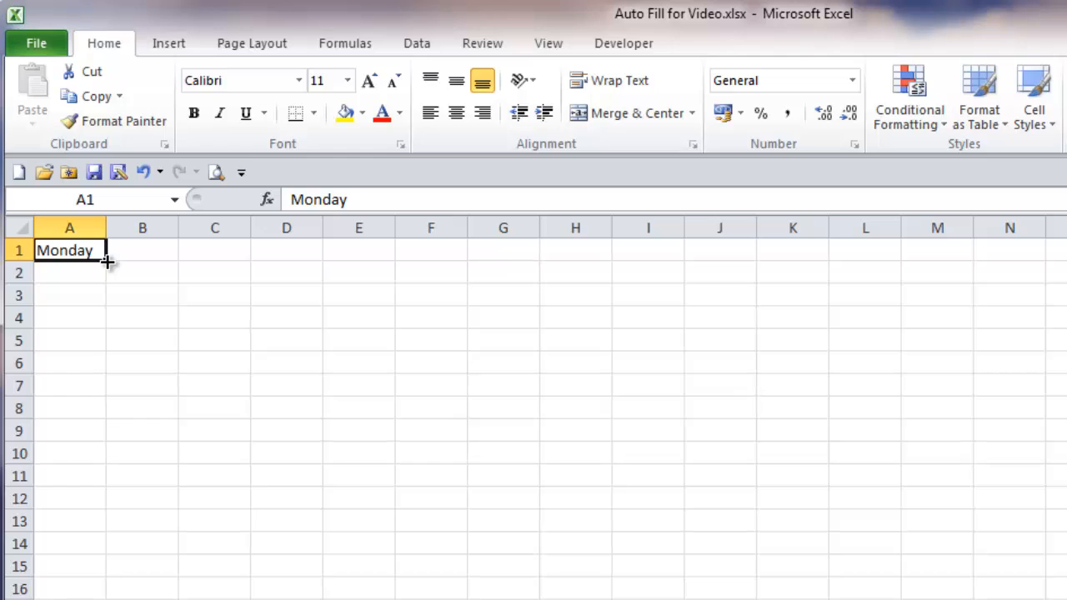
pyautogui.moveTo(108, 261); pyautogui.dragTo(99, 398)
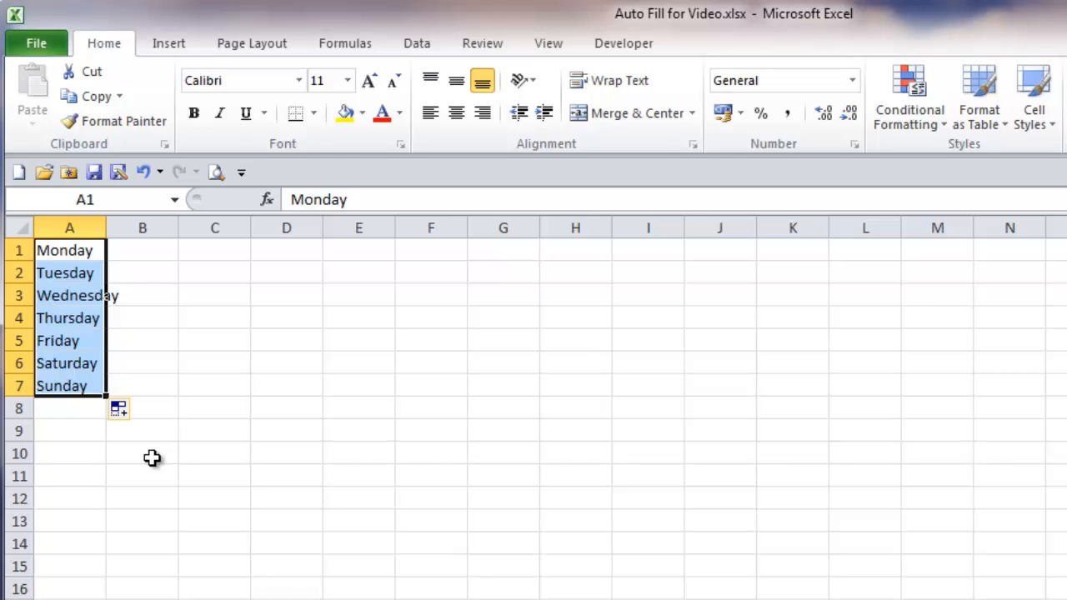
pyautogui.click(145, 245)
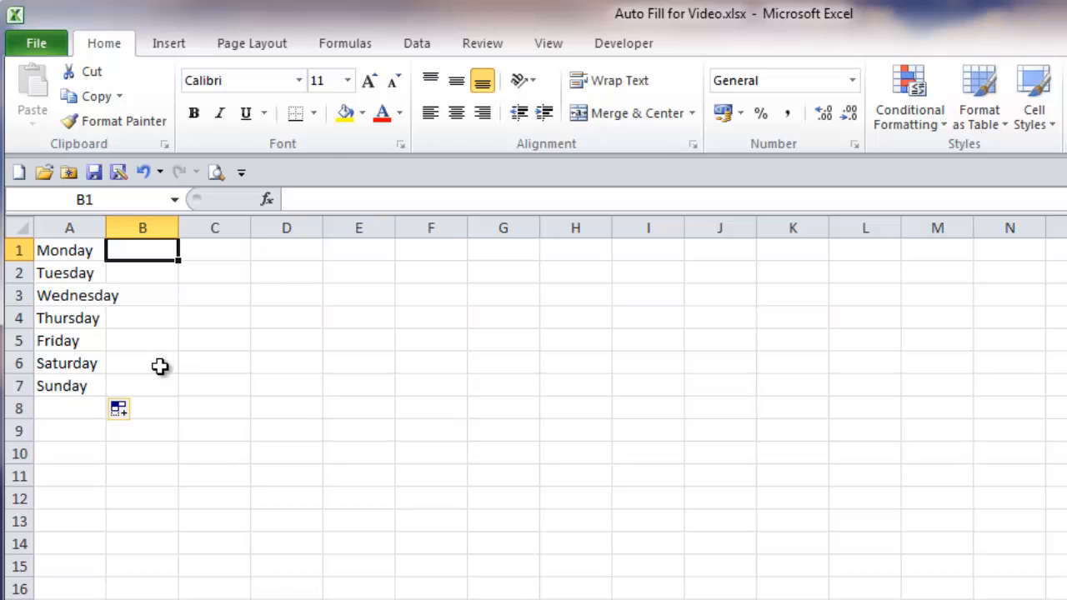
pyautogui.write('Mon')
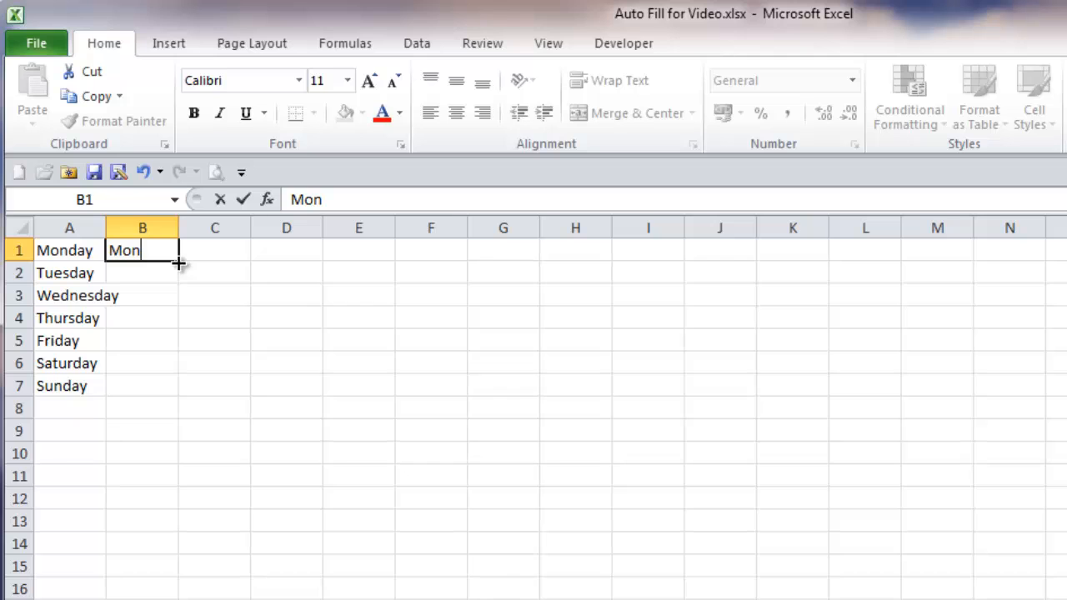
pyautogui.moveTo(178, 264); pyautogui.dragTo(173, 392)
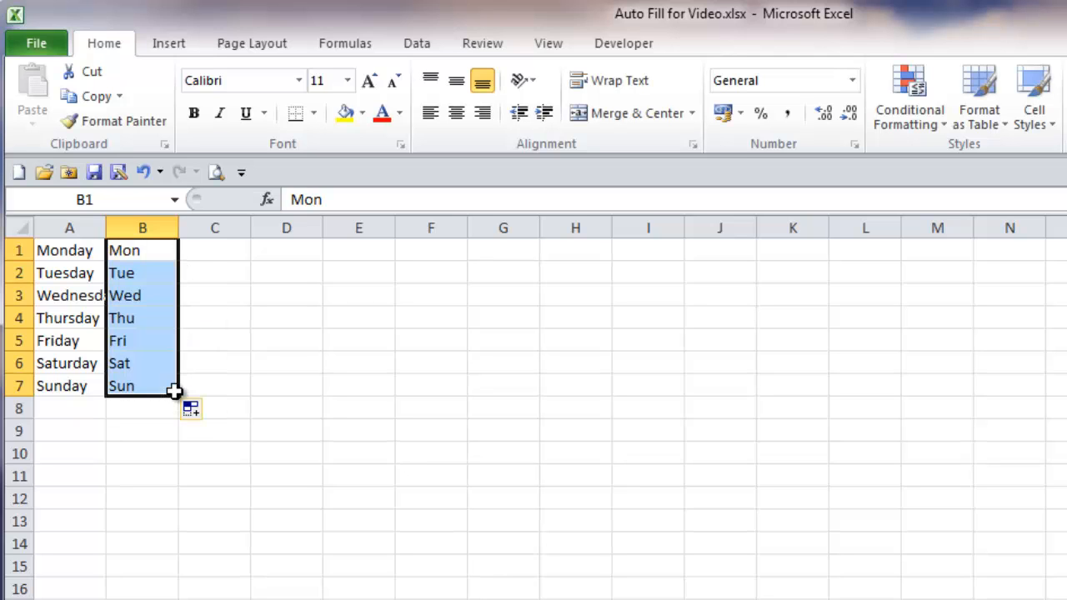
# Step: Enter "January" in C1 and auto fill the full month names down to December in C12
pyautogui.click(225, 249)
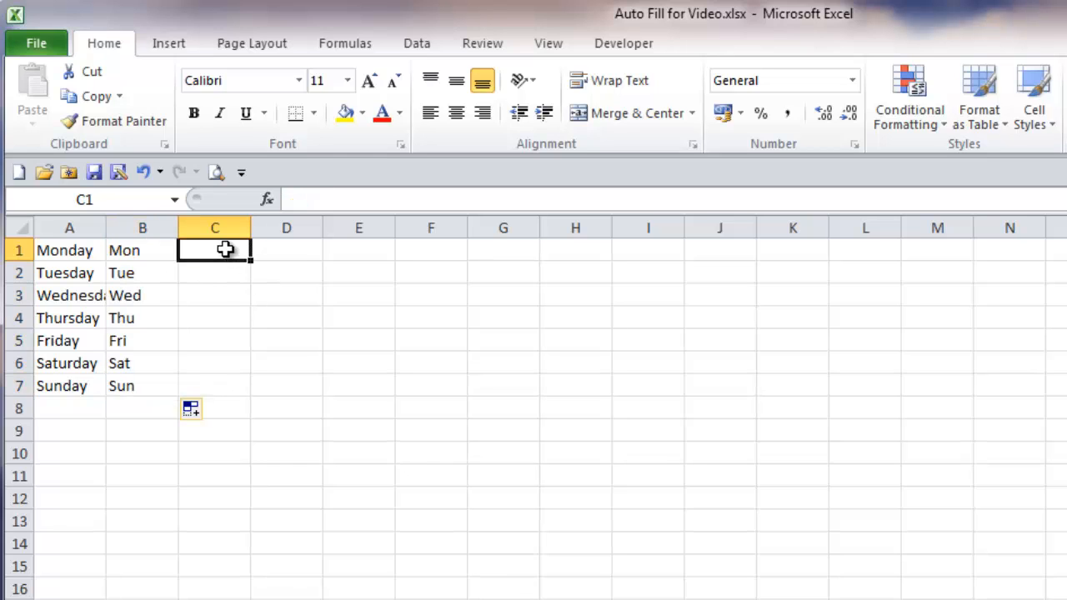
pyautogui.write('January')
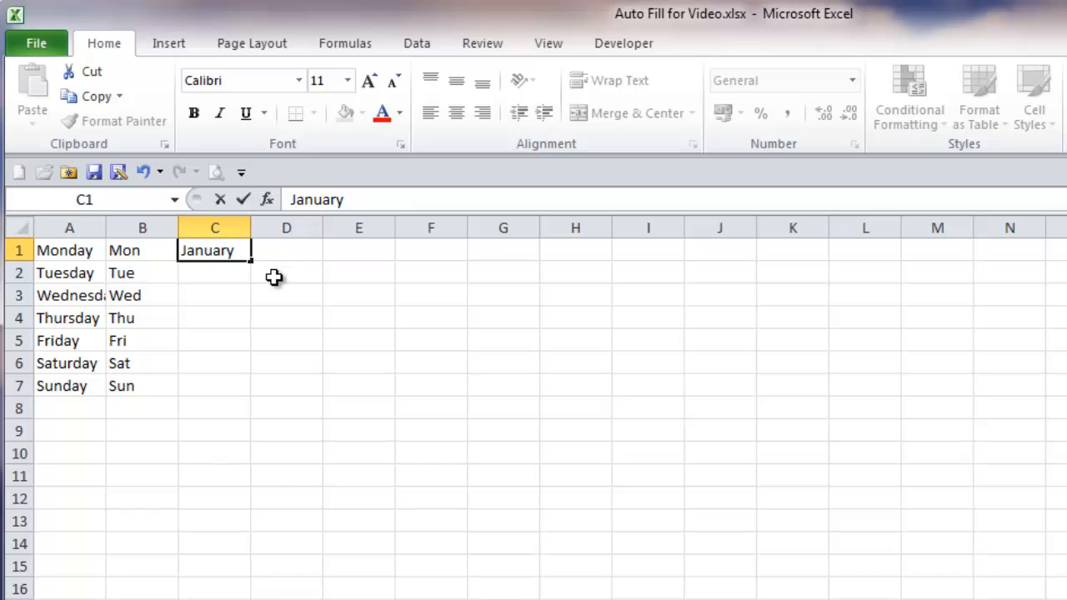
pyautogui.moveTo(251, 262); pyautogui.dragTo(240, 573)
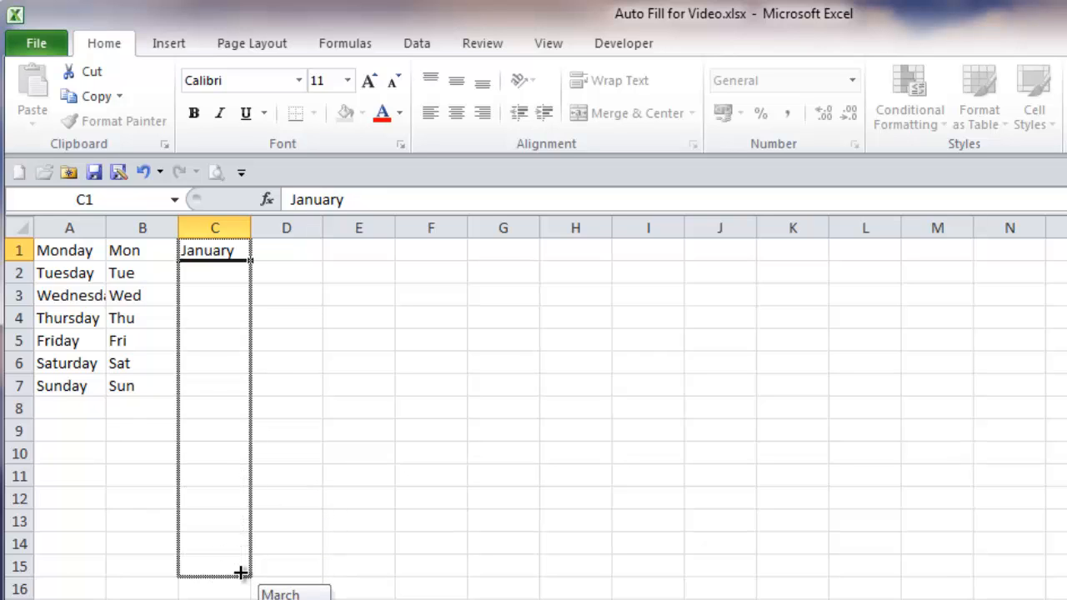
pyautogui.moveTo(240, 573); pyautogui.dragTo(239, 518)
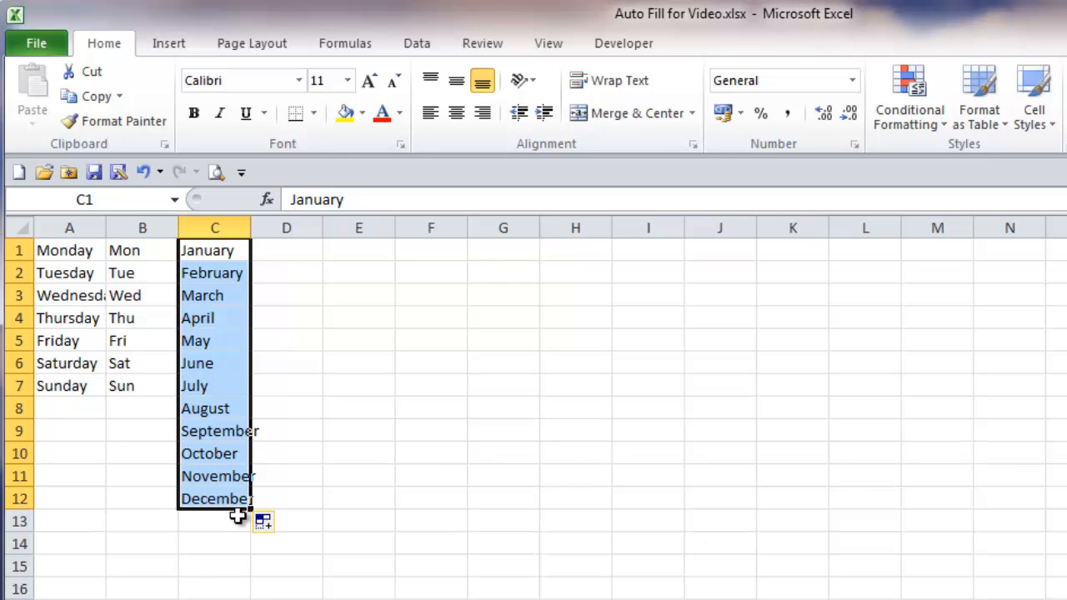
# Step: Enter "Jan" in D1 and auto fill the abbreviated months down to row 12 alongside the full month names
pyautogui.click(292, 250)
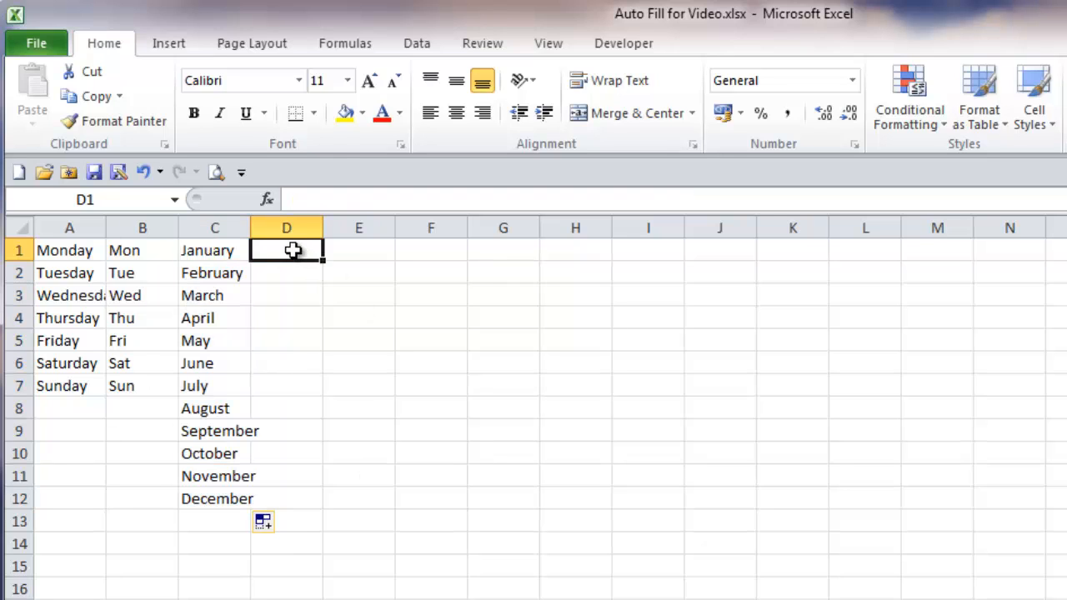
pyautogui.write('Jan')
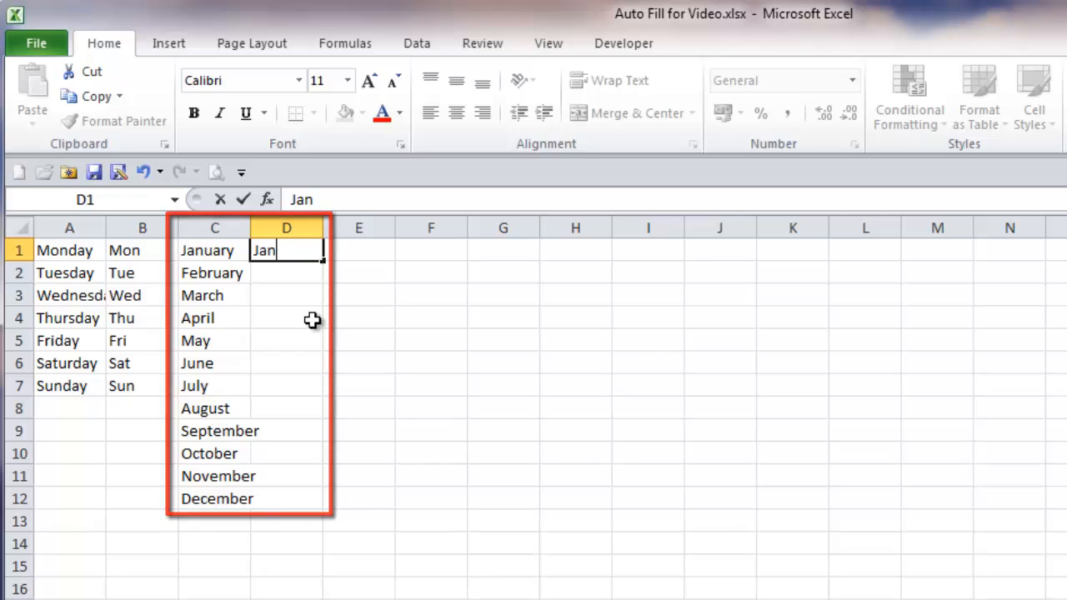
pyautogui.doubleClick(322, 262)
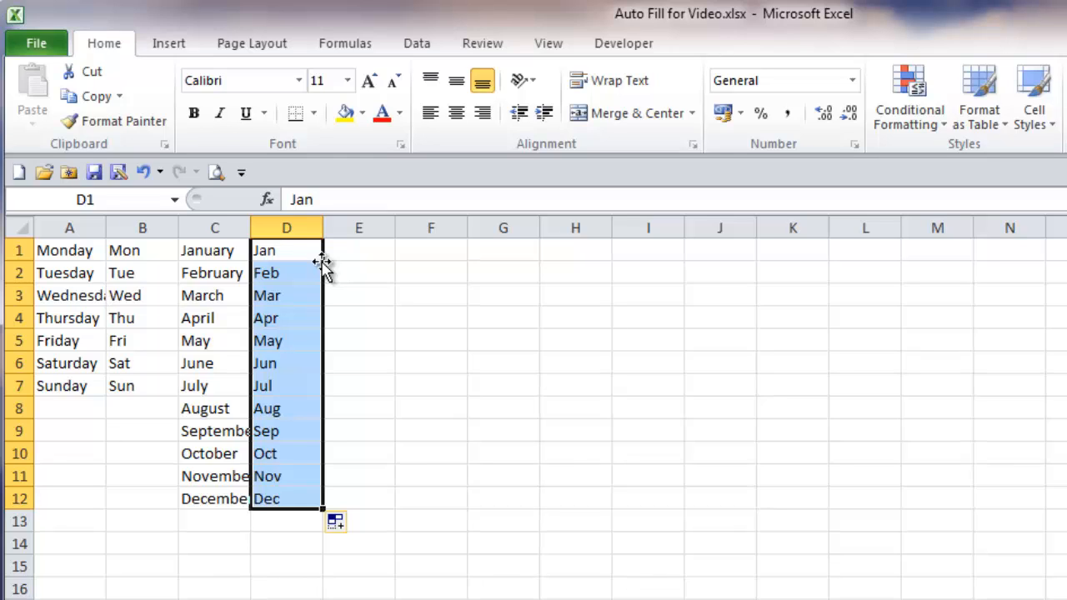
# Step: Enter the date 09/08 in E1 and auto fill consecutive days down to E12
pyautogui.click(359, 251)
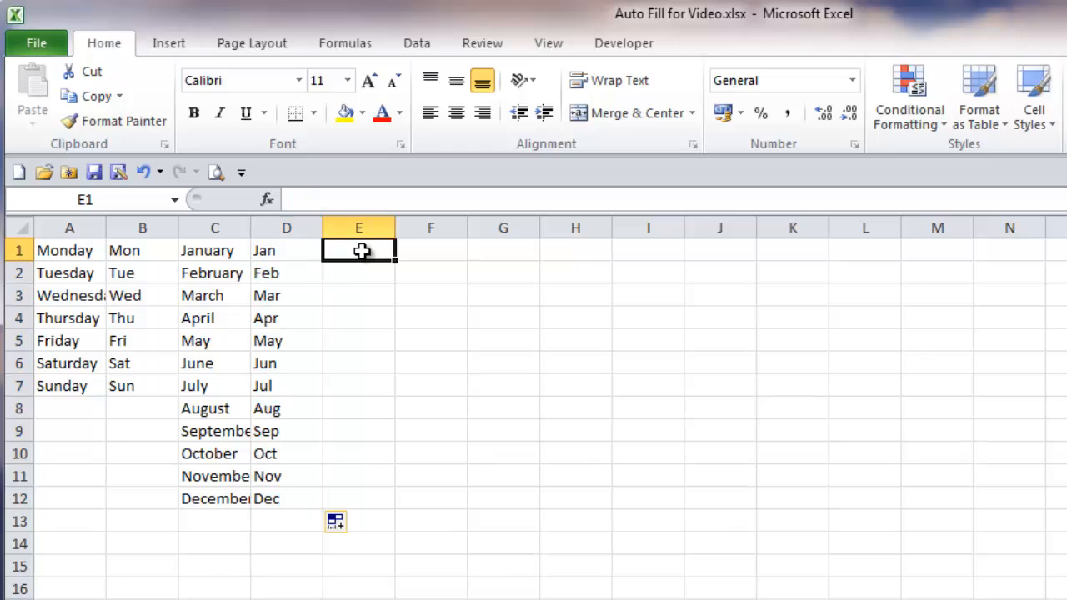
pyautogui.write('0')
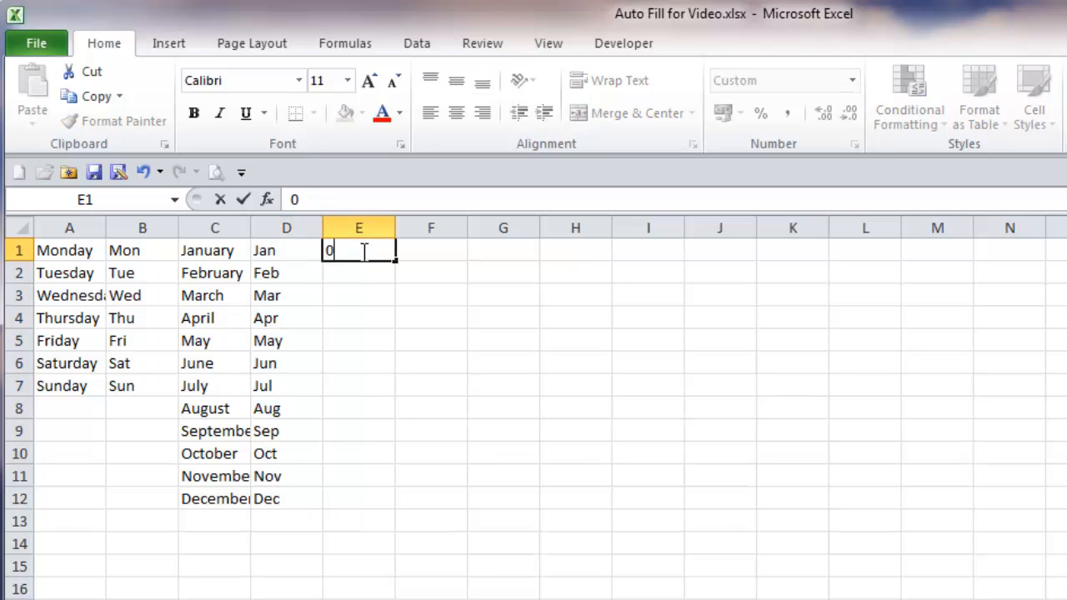
pyautogui.write('9/08')
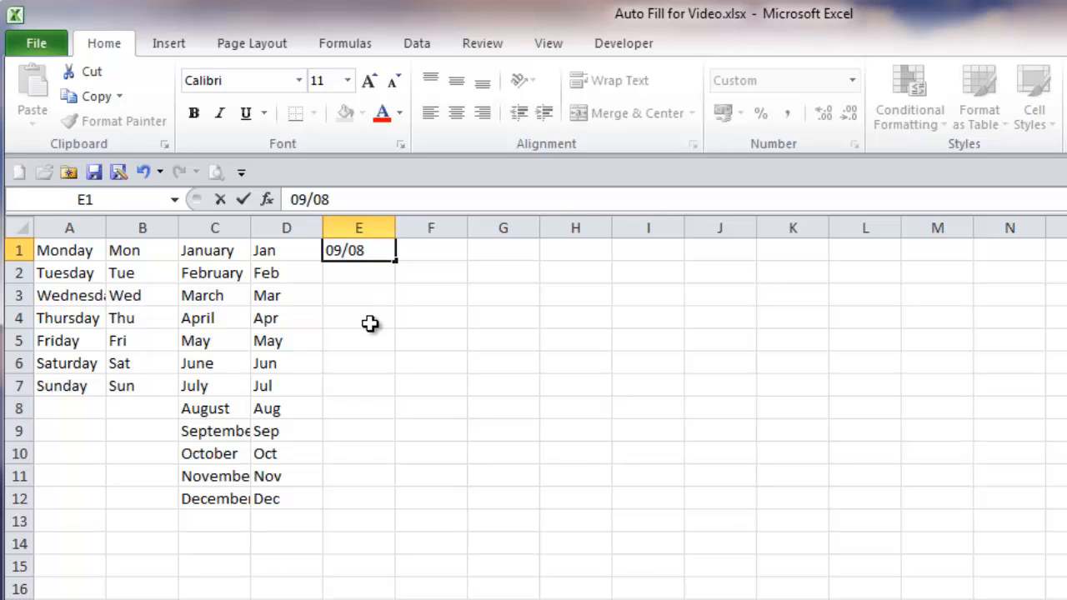
pyautogui.click(394, 263)
pyautogui.doubleClick(394, 263)
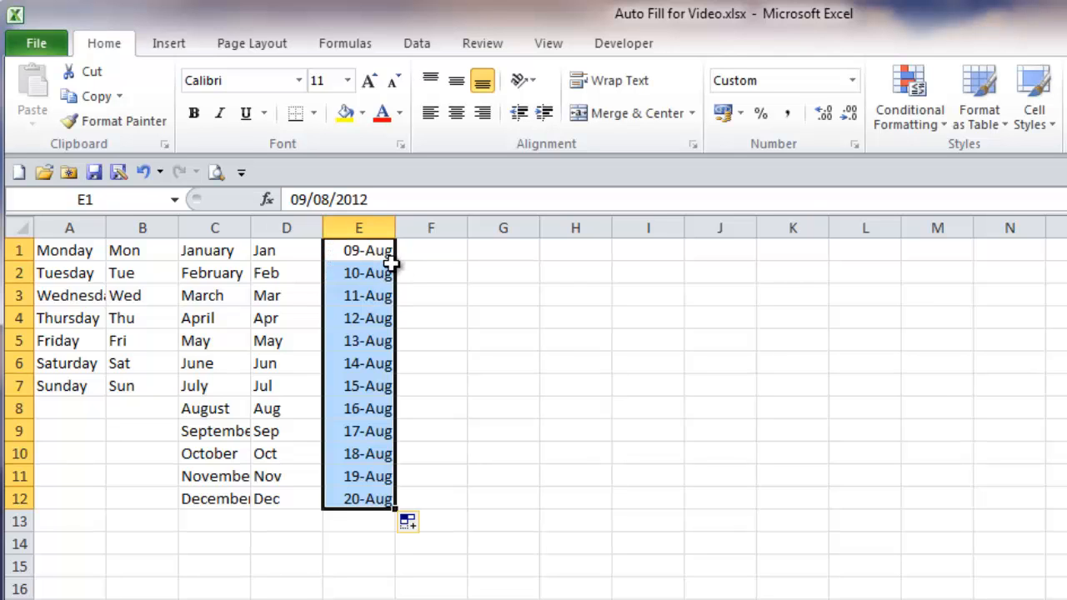
# Step: Enter a person's first name in F1 and auto fill it down to F12
pyautogui.click(439, 248)
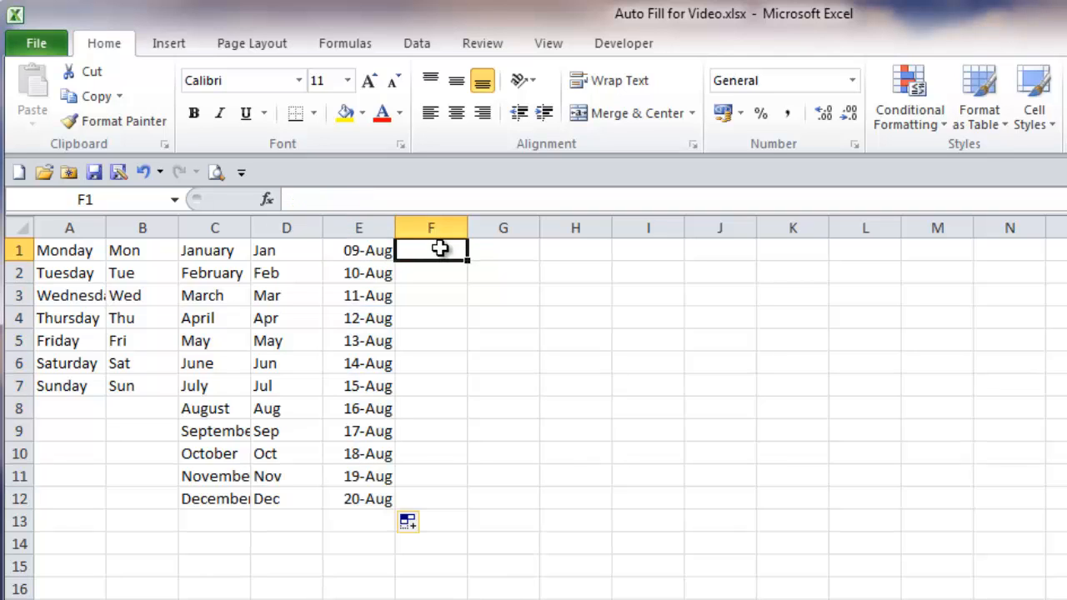
pyautogui.write('Alan')
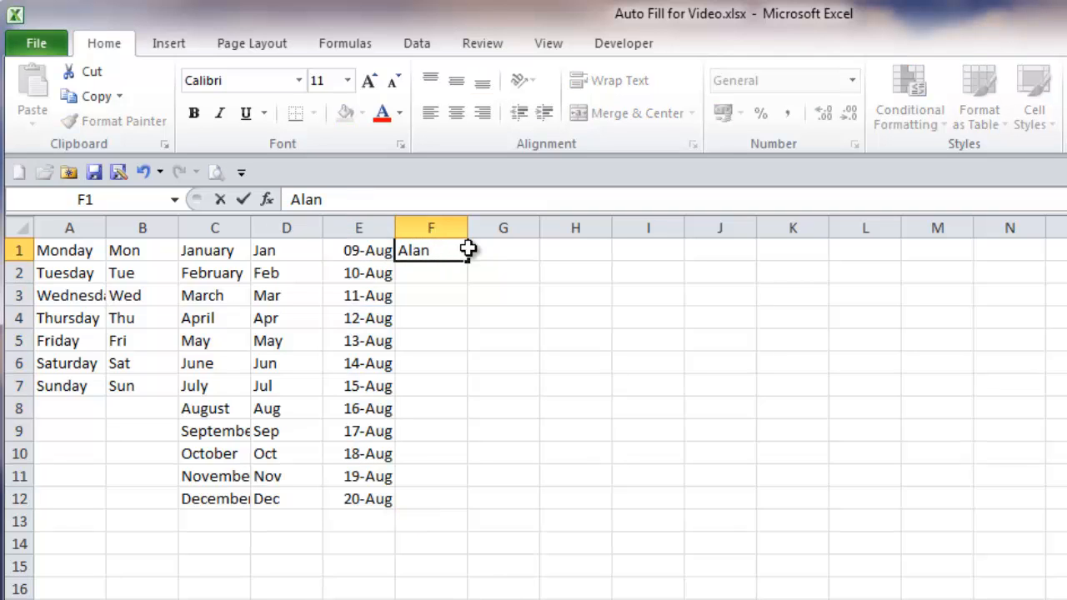
pyautogui.doubleClick(468, 261)
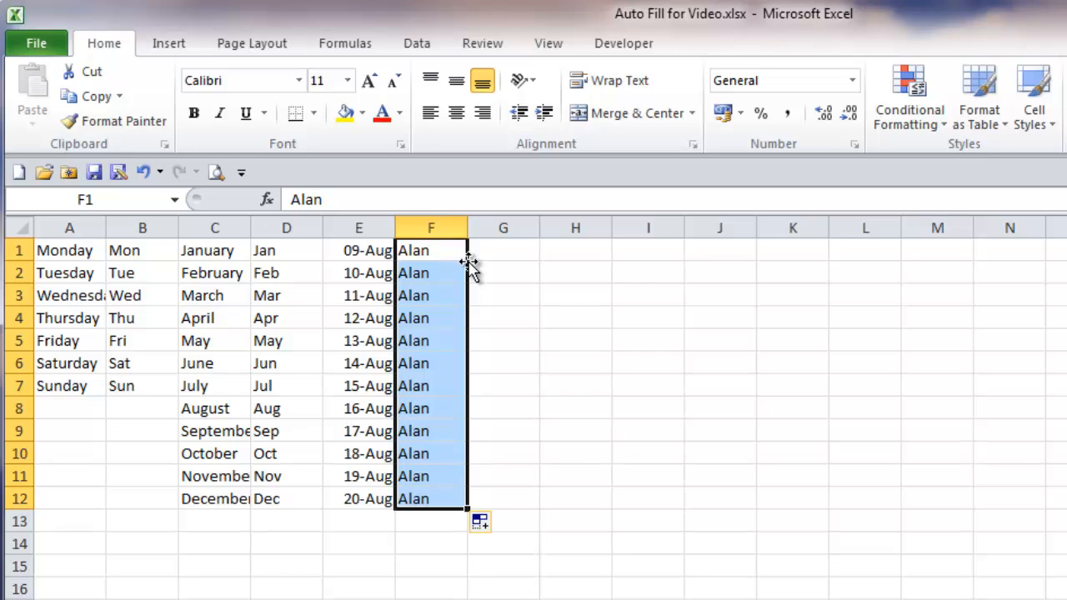
# Step: Enter the same first name followed by 01 in G1 and auto fill the numbered series down to G12
pyautogui.click(505, 248)
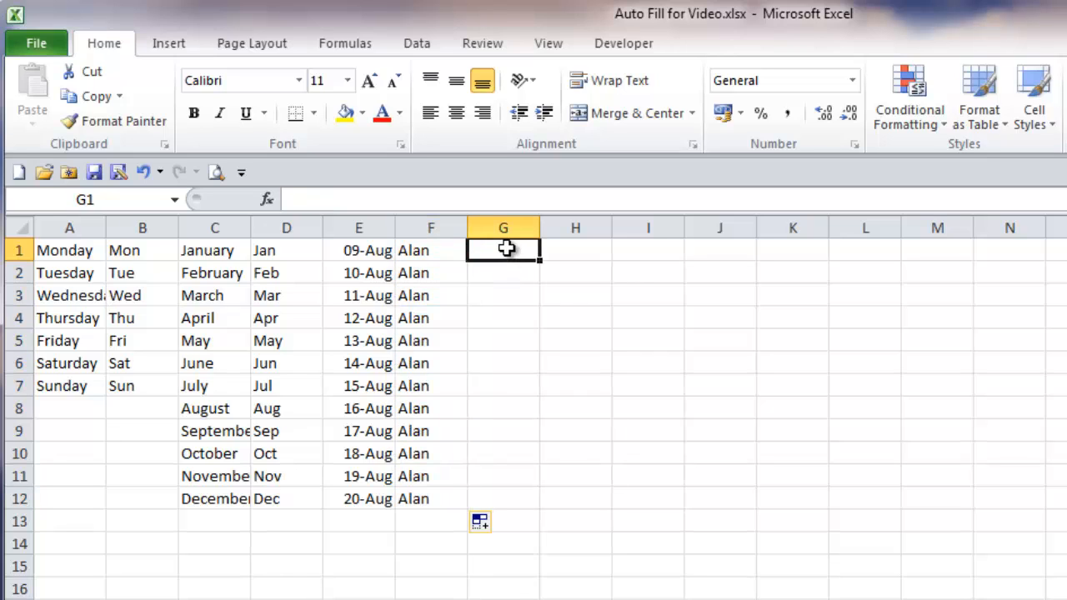
pyautogui.write('Alan 01')
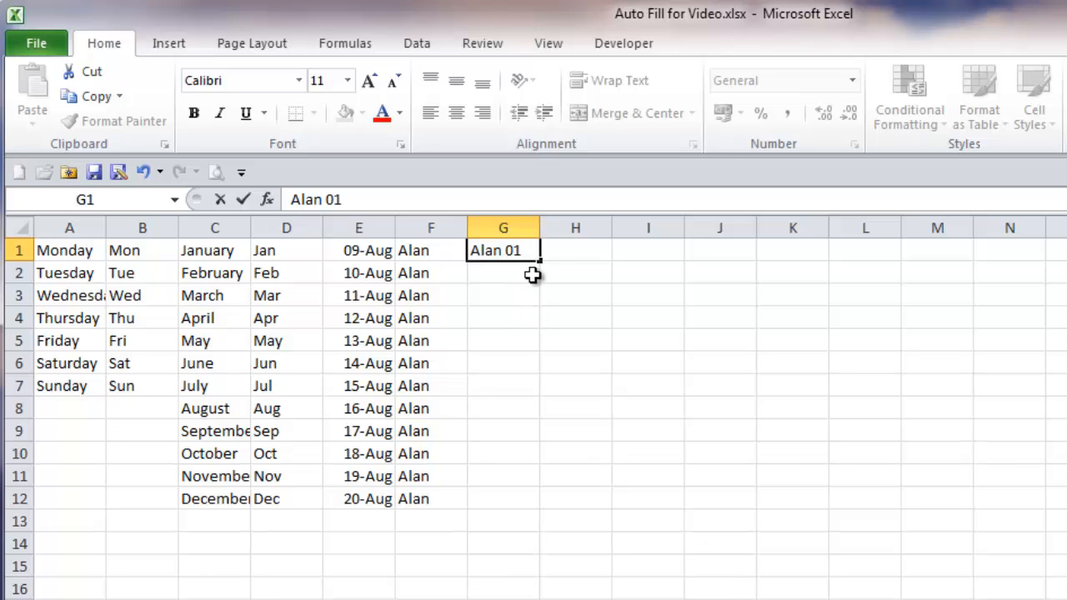
pyautogui.doubleClick(541, 260)
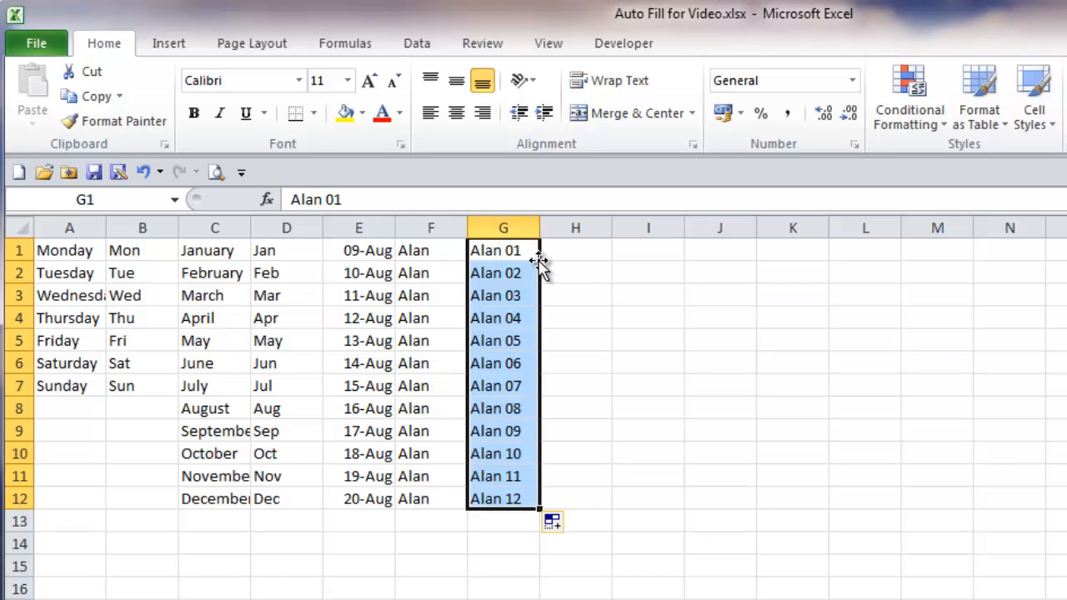
# Step: Enter "ABC123" in H1, auto fill it down to H5 and switch the fill to Copy Cells
pyautogui.click(583, 250)
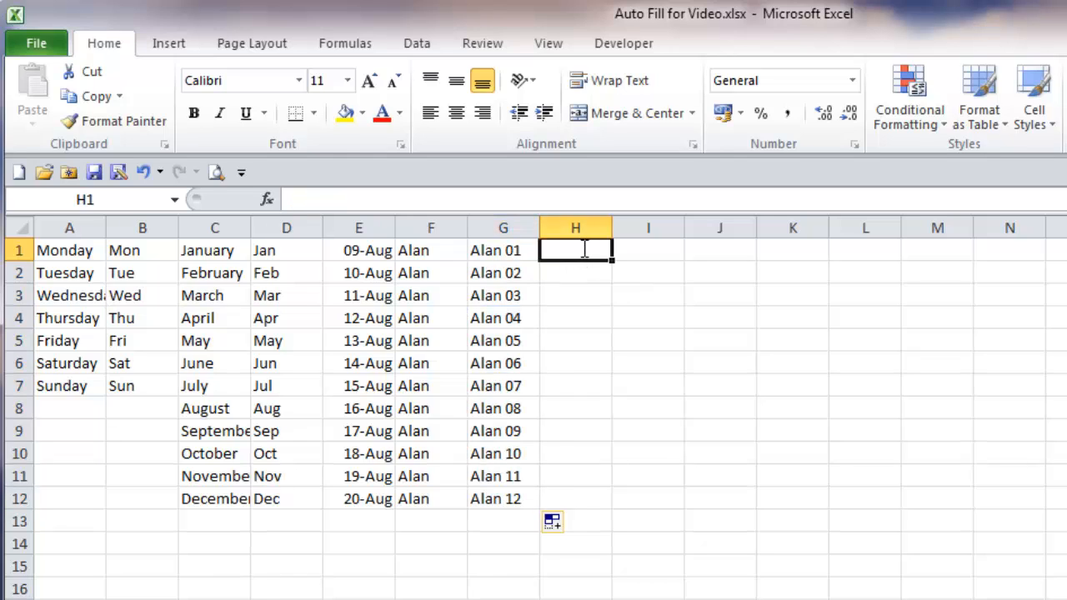
pyautogui.write('ABC123')
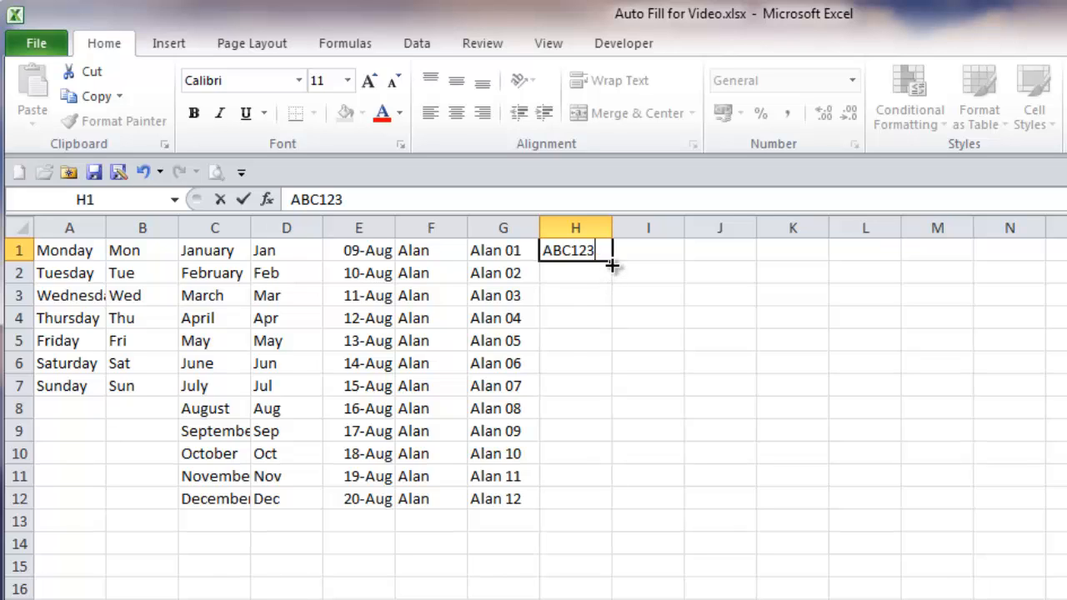
pyautogui.moveTo(611, 265); pyautogui.dragTo(608, 341)
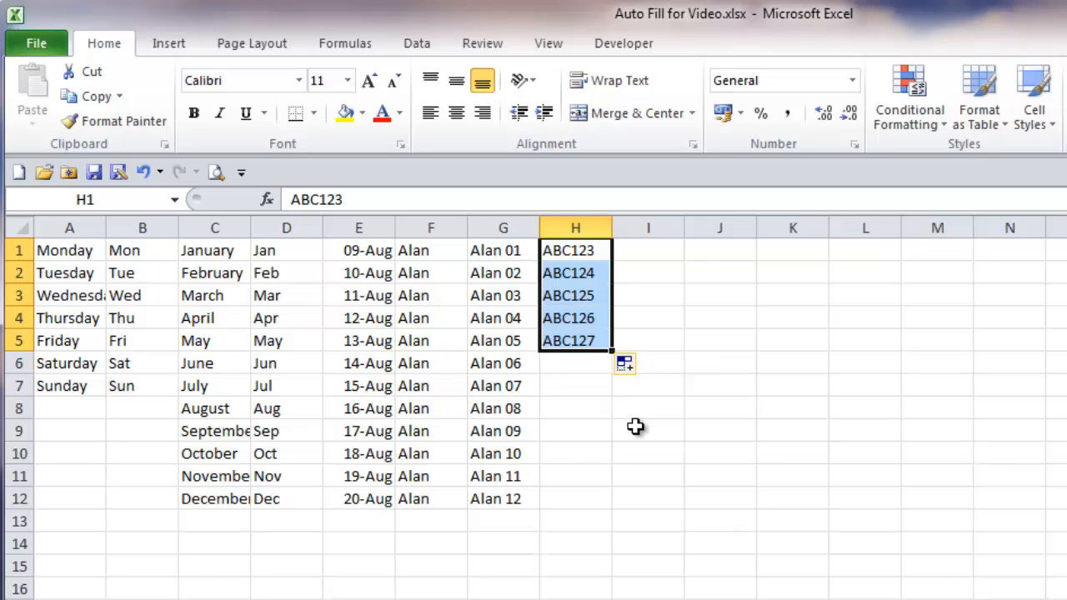
pyautogui.click(644, 367)
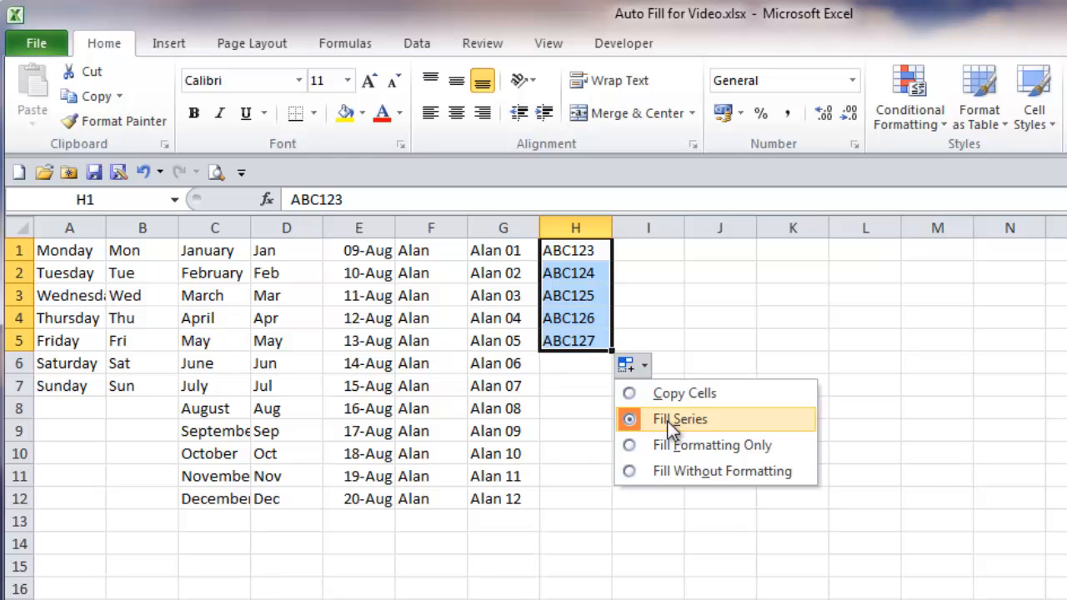
pyautogui.click(630, 393)
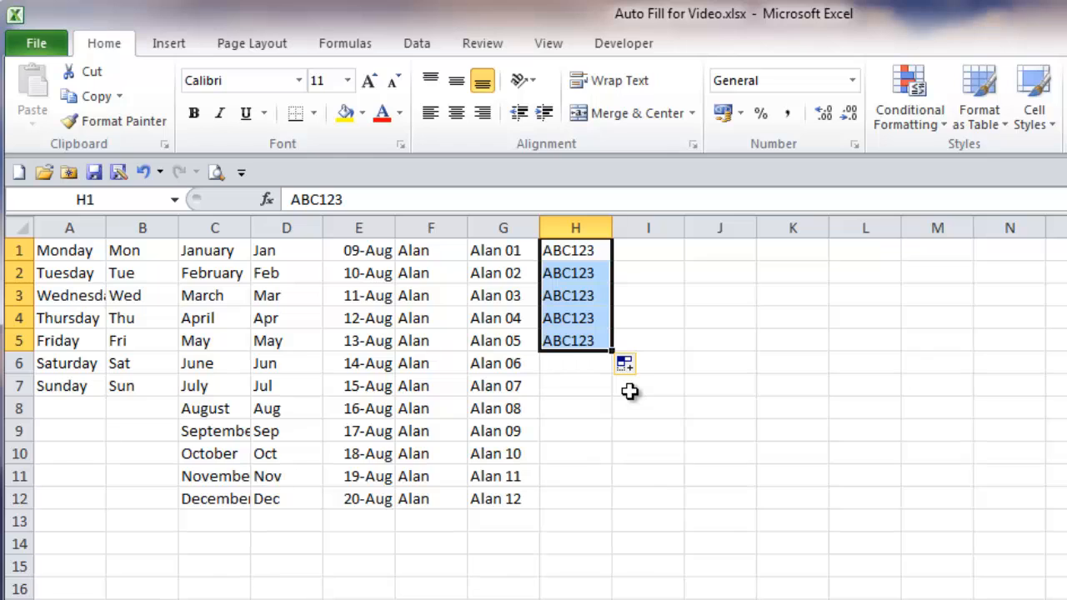
# Step: Enter the date 09/08 in I1, auto fill it down to I5 and switch the fill to Copy Cells
pyautogui.click(647, 250)
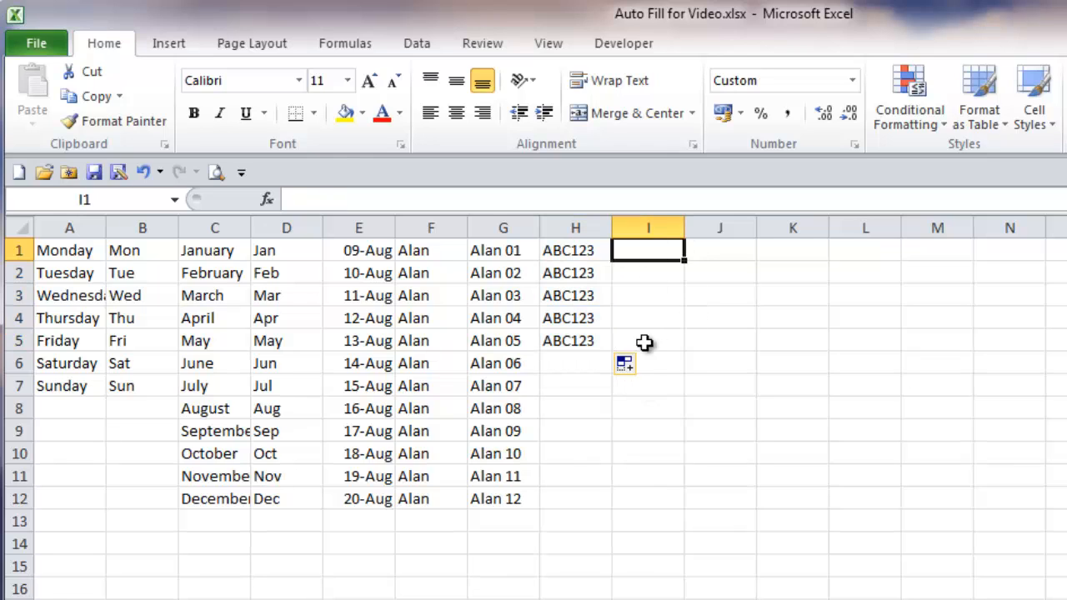
pyautogui.write('09/08')
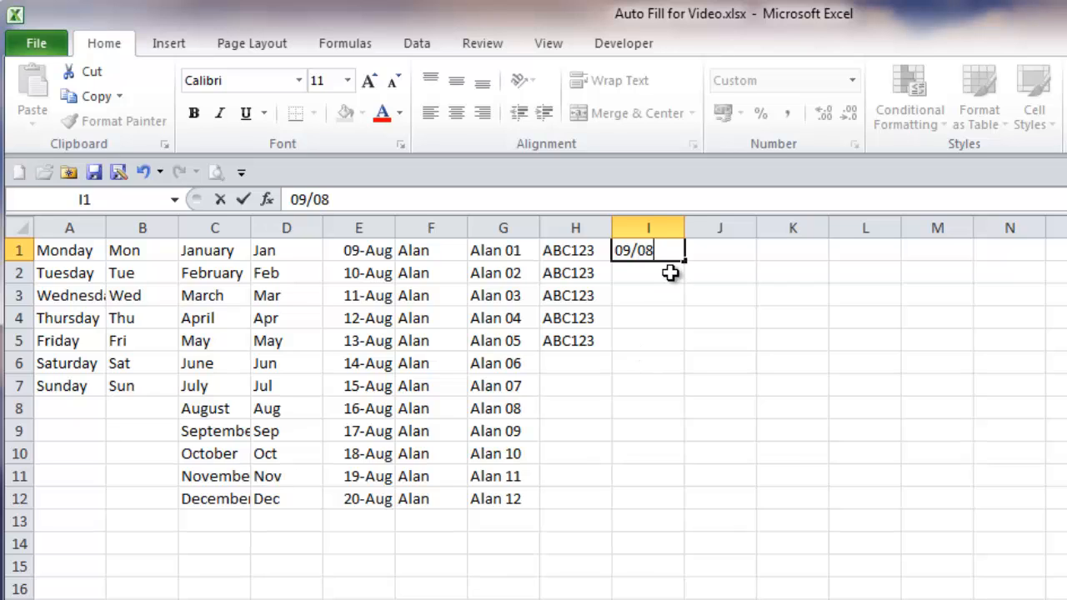
pyautogui.moveTo(684, 261); pyautogui.dragTo(685, 350)
pyautogui.click(715, 371)
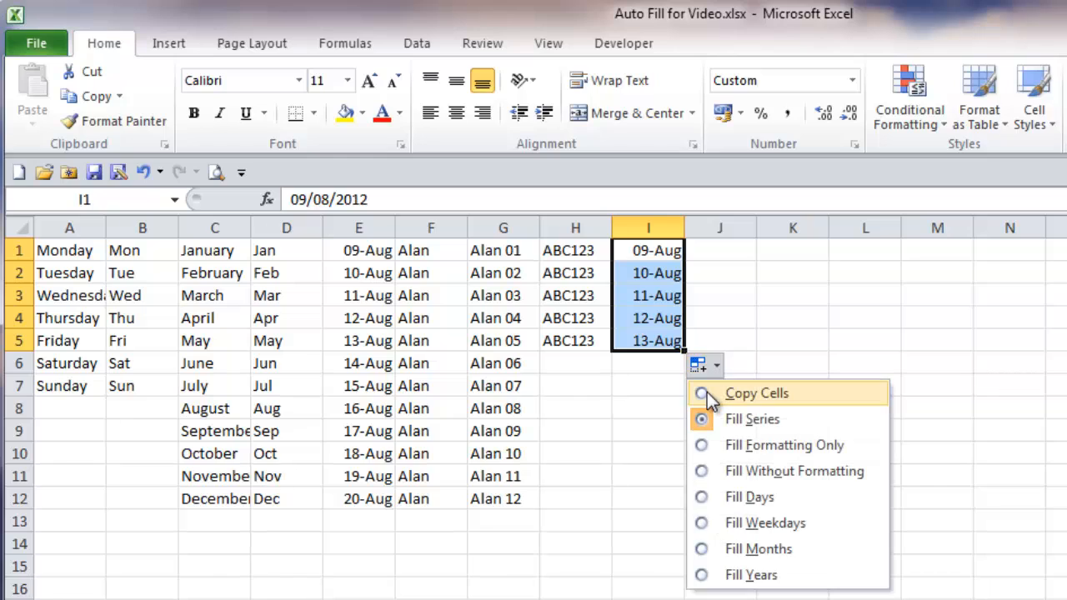
pyautogui.click(705, 393)
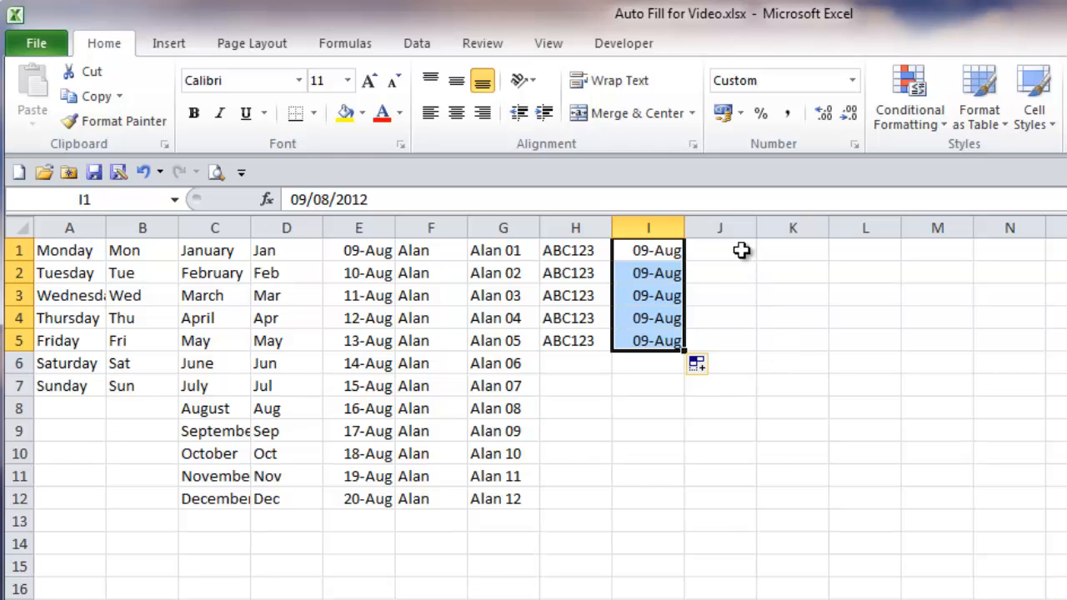
# Step: Enter 1 in J1, auto fill it down to J12 and switch the fill to Fill Series
pyautogui.click(736, 244)
pyautogui.write('1')
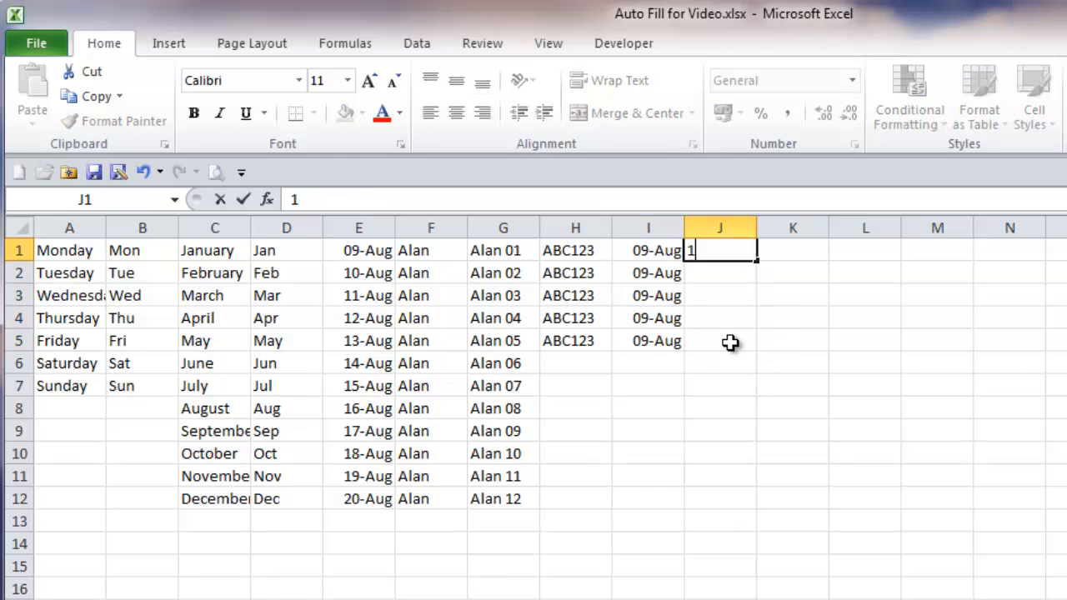
pyautogui.moveTo(759, 262); pyautogui.dragTo(754, 500)
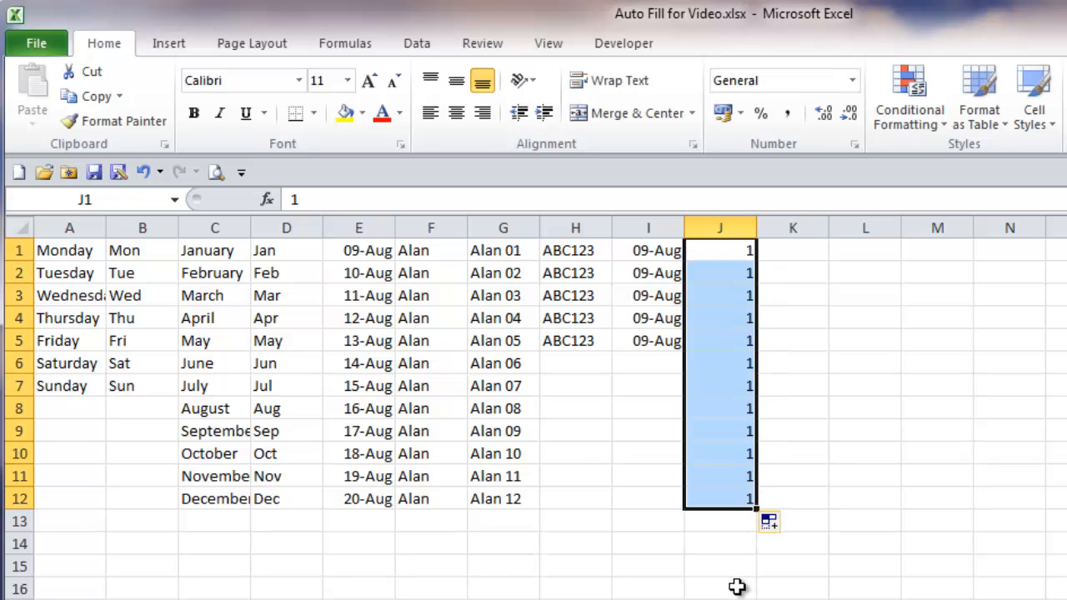
pyautogui.click(789, 527)
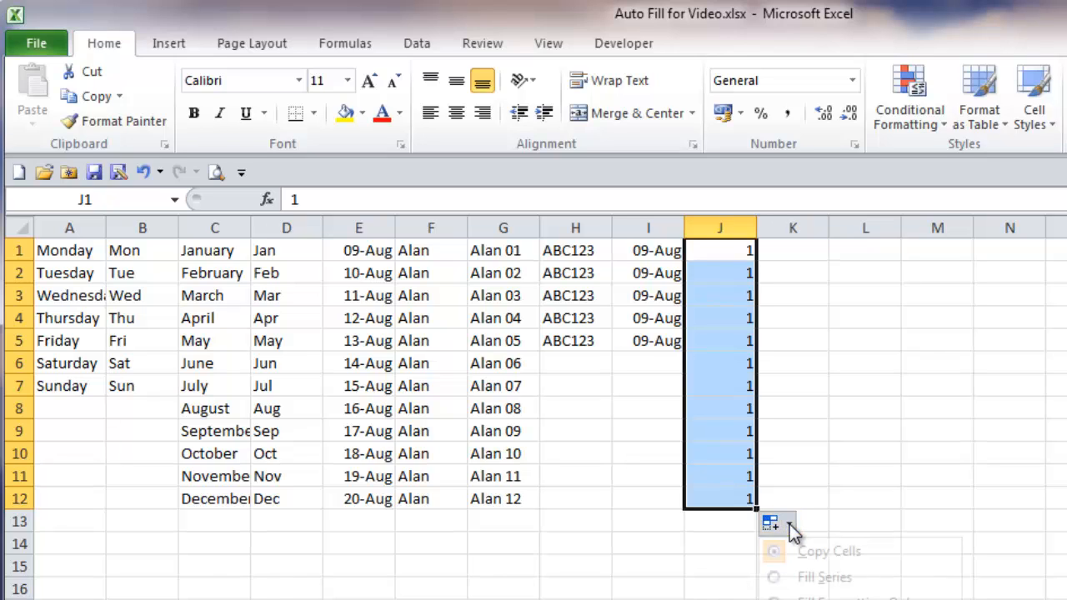
pyautogui.click(774, 579)
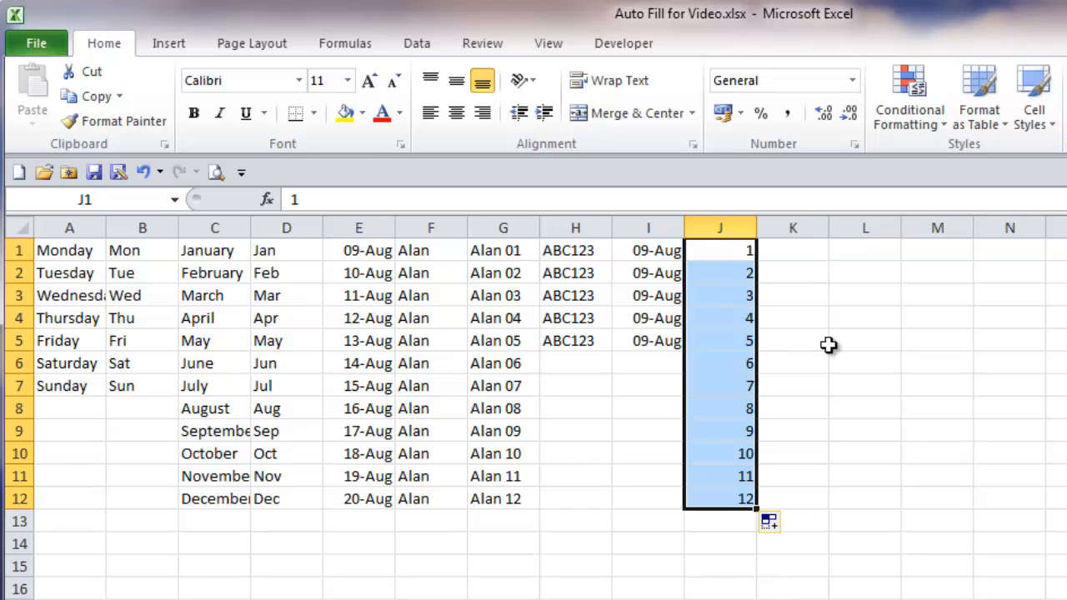
# Step: Enter 5 in K1 and 10 in K2, and auto fill the pair as a series down to K12
pyautogui.click(794, 255)
pyautogui.write('5')
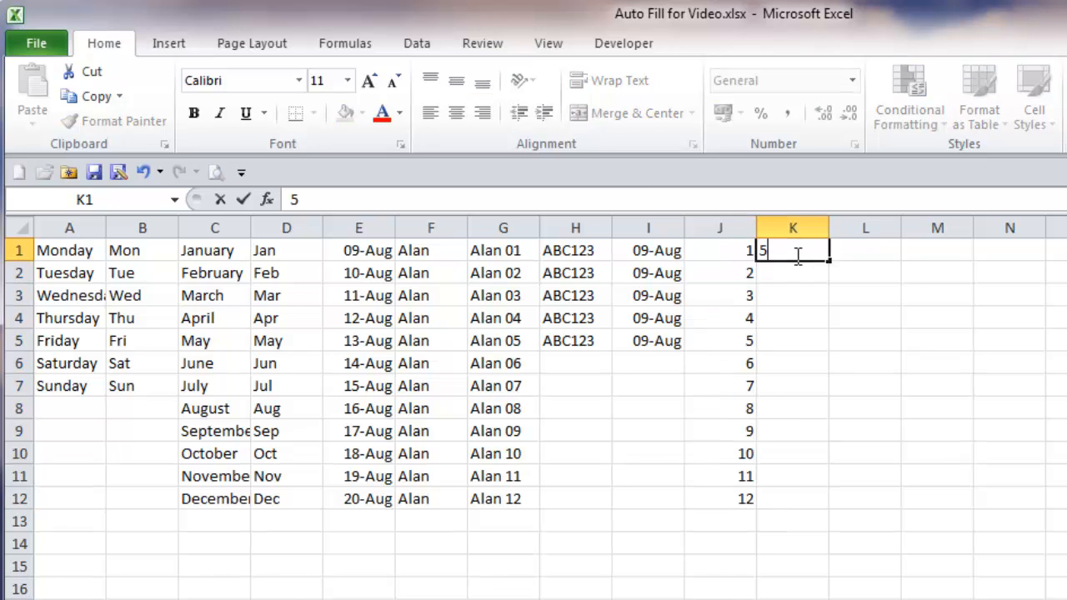
pyautogui.press('Return')
pyautogui.write('10')
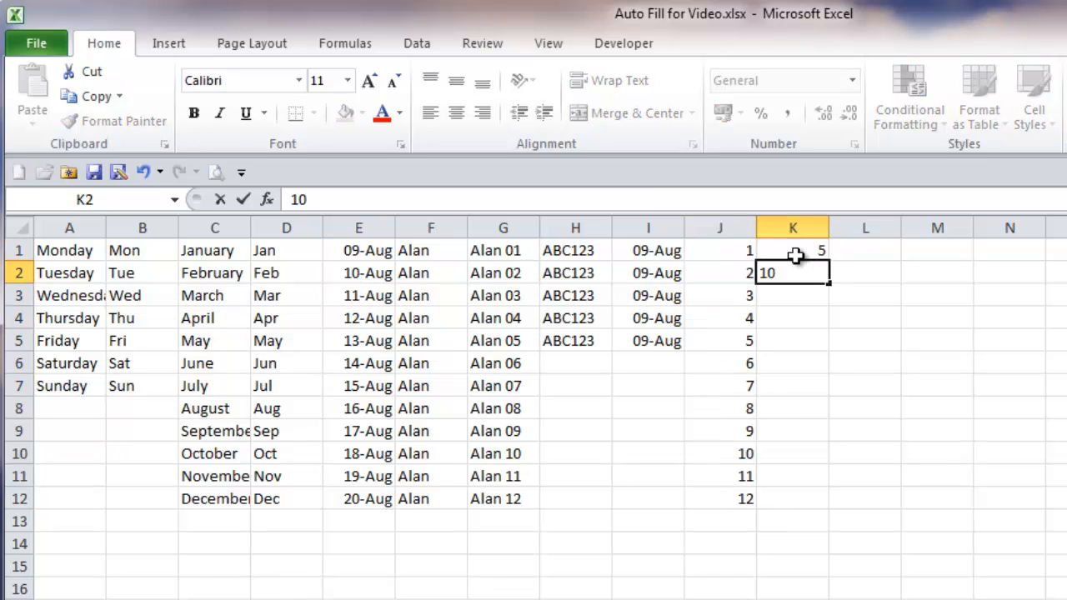
pyautogui.press('Return')
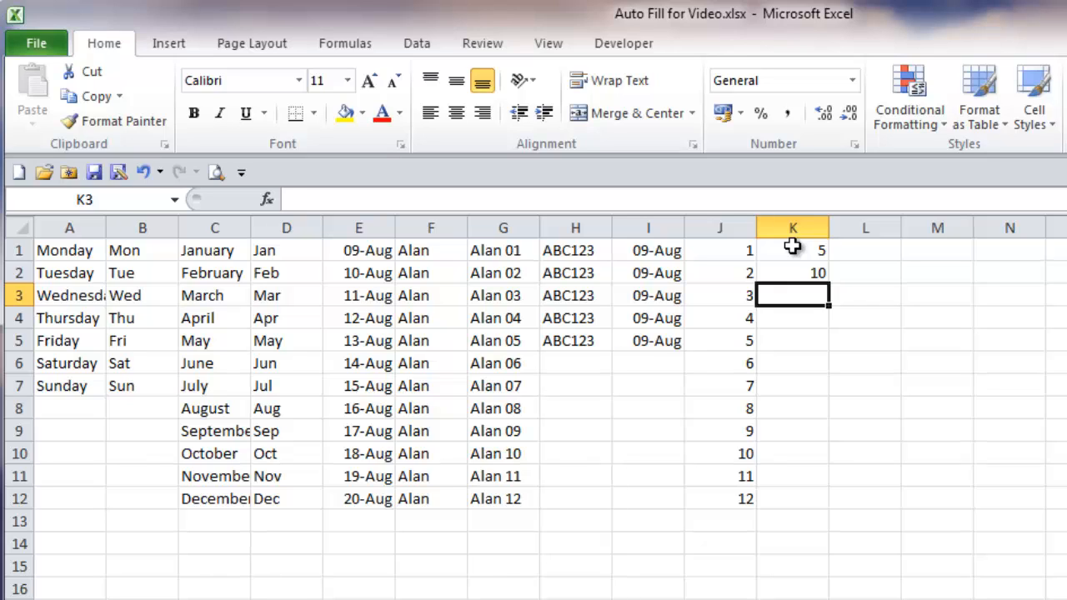
pyautogui.moveTo(792, 246); pyautogui.dragTo(791, 271)
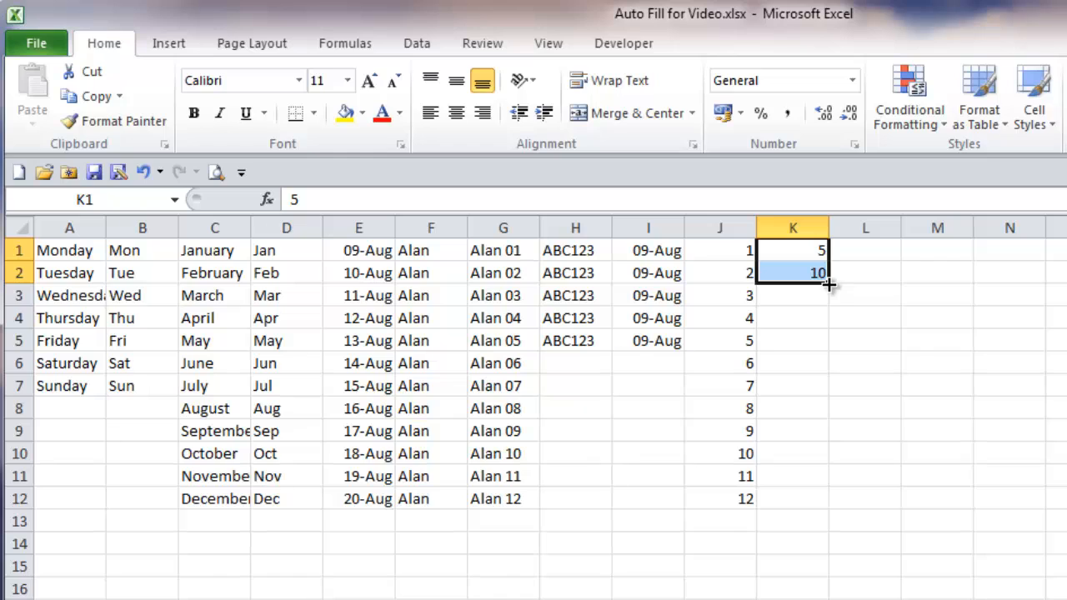
pyautogui.moveTo(828, 284); pyautogui.dragTo(837, 514)
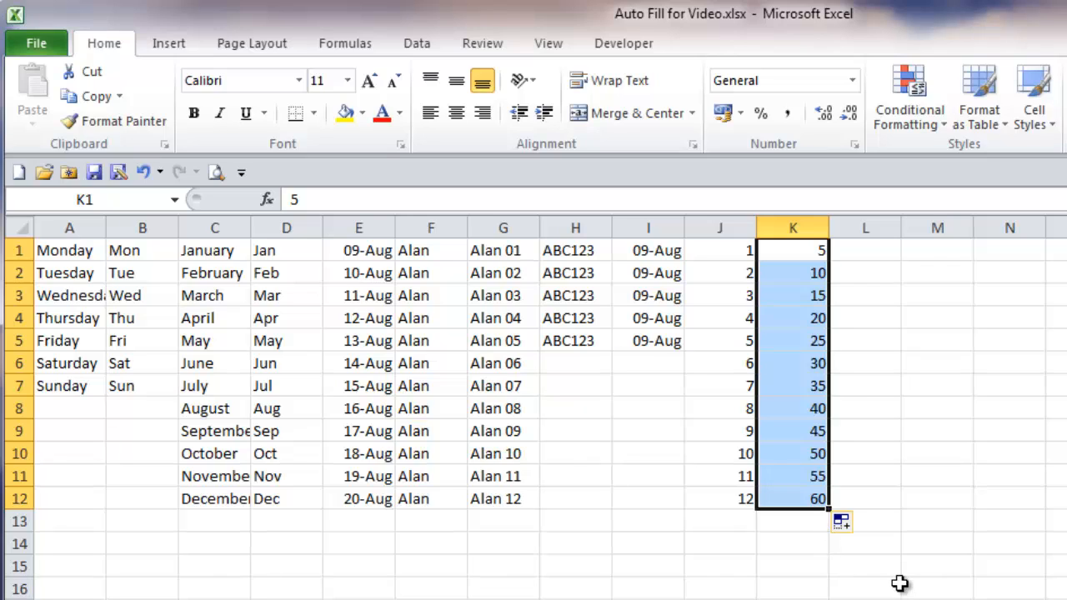
# Step: Enter 100 in L1 and 200 in L2, and auto fill the pair as a series down to L12
pyautogui.click(873, 262)
pyautogui.write('100')
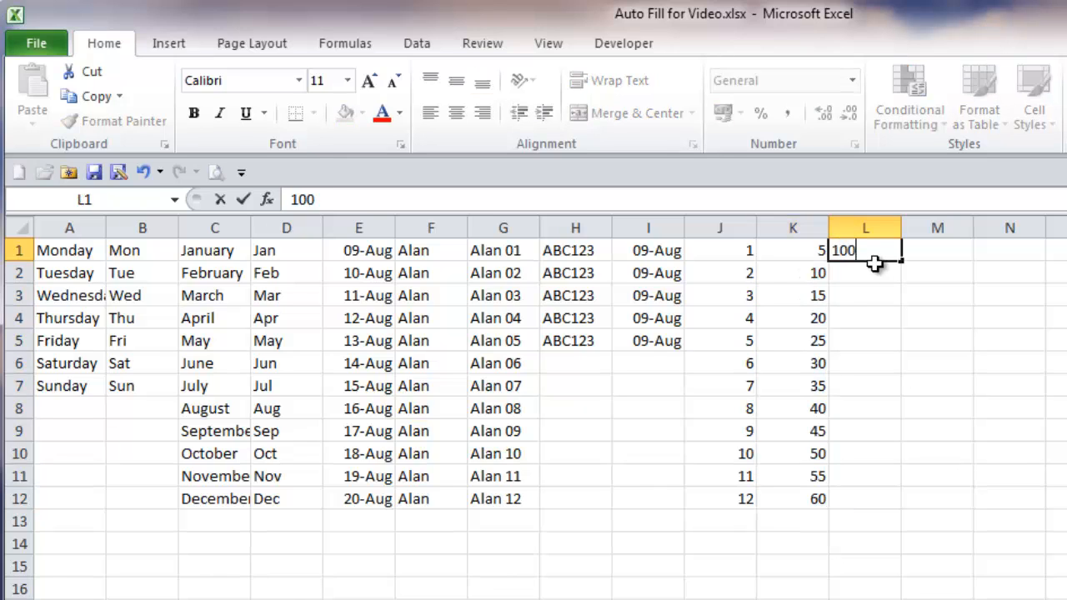
pyautogui.press('Return')
pyautogui.write('200')
pyautogui.press('Return')
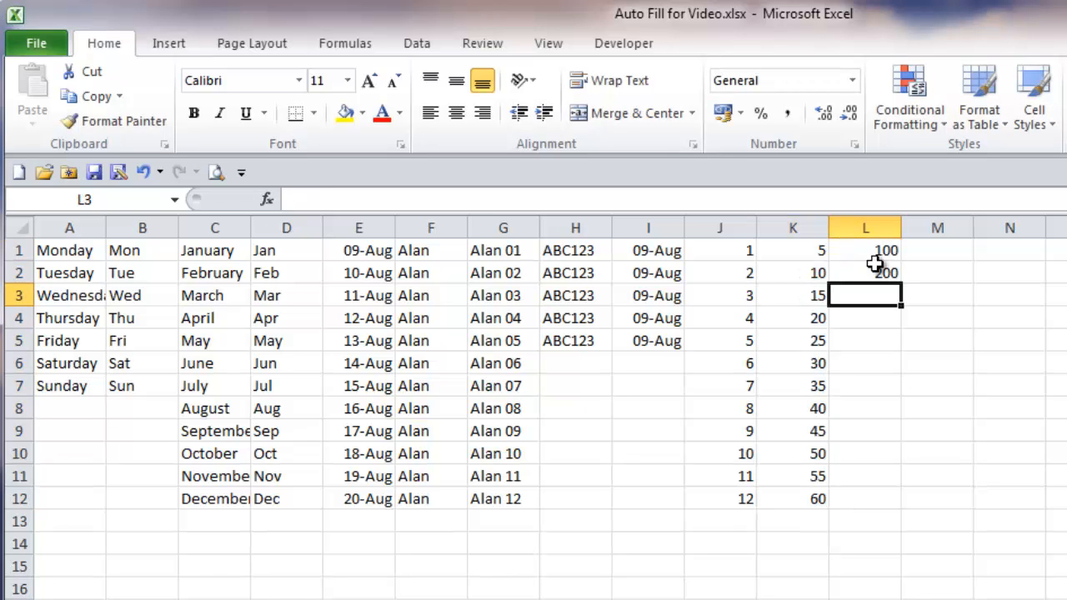
pyautogui.moveTo(872, 252); pyautogui.dragTo(905, 498)
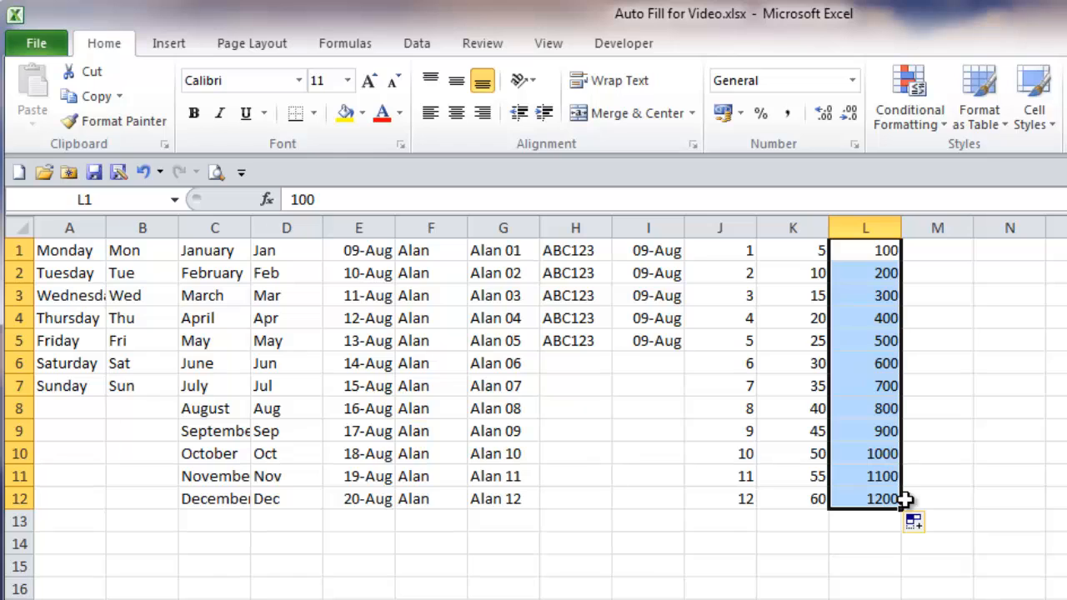
# Step: Enter the dates 09/08 in M1 and 16/08 in M2, and auto fill the weekly series down to M12
pyautogui.click(950, 243)
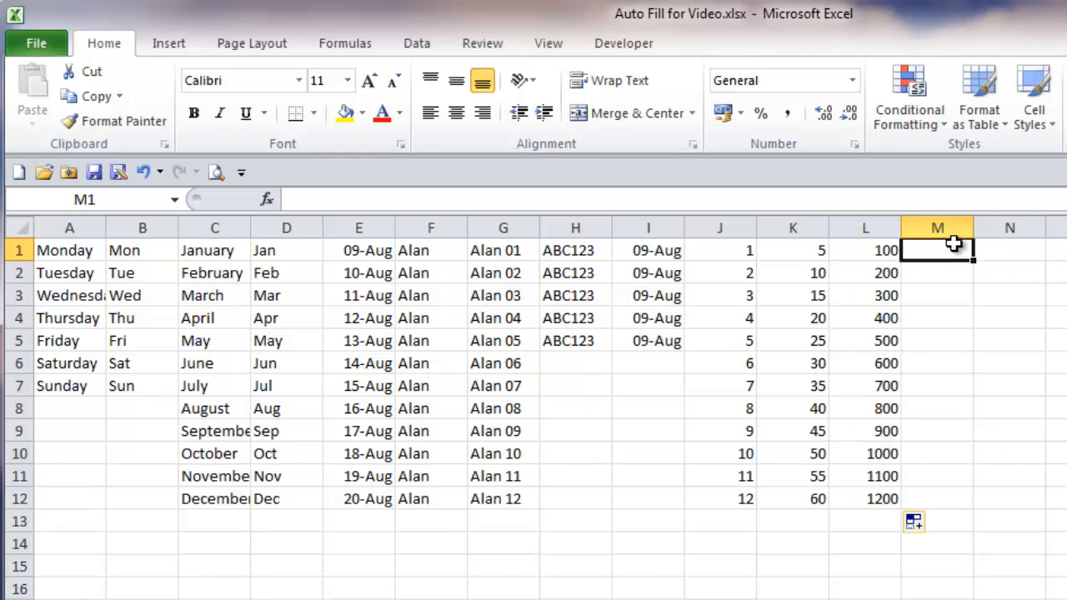
pyautogui.write('09/')
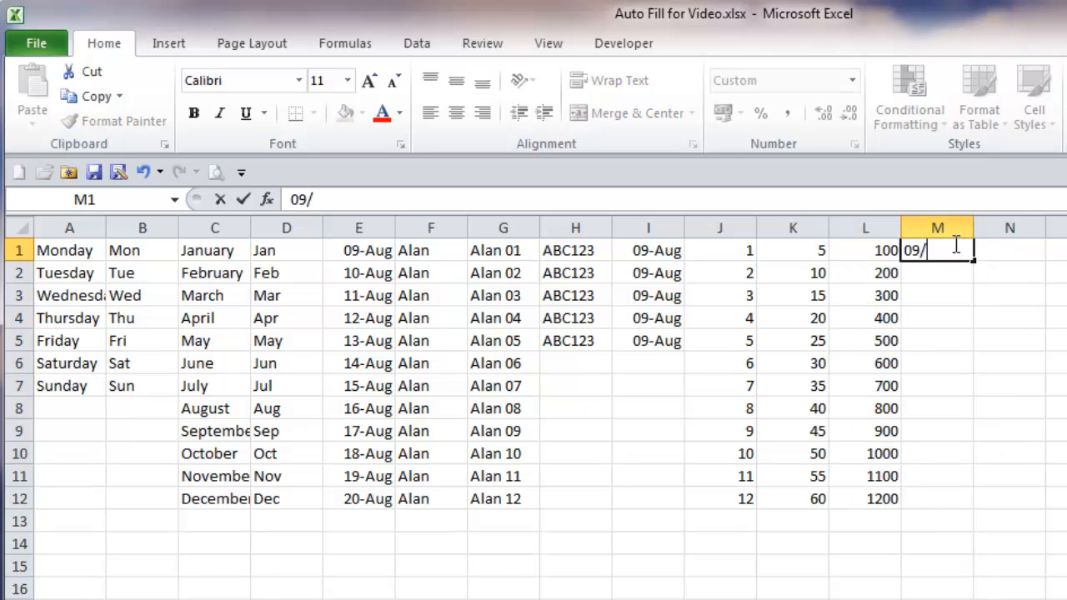
pyautogui.write('08')
pyautogui.press('Return')
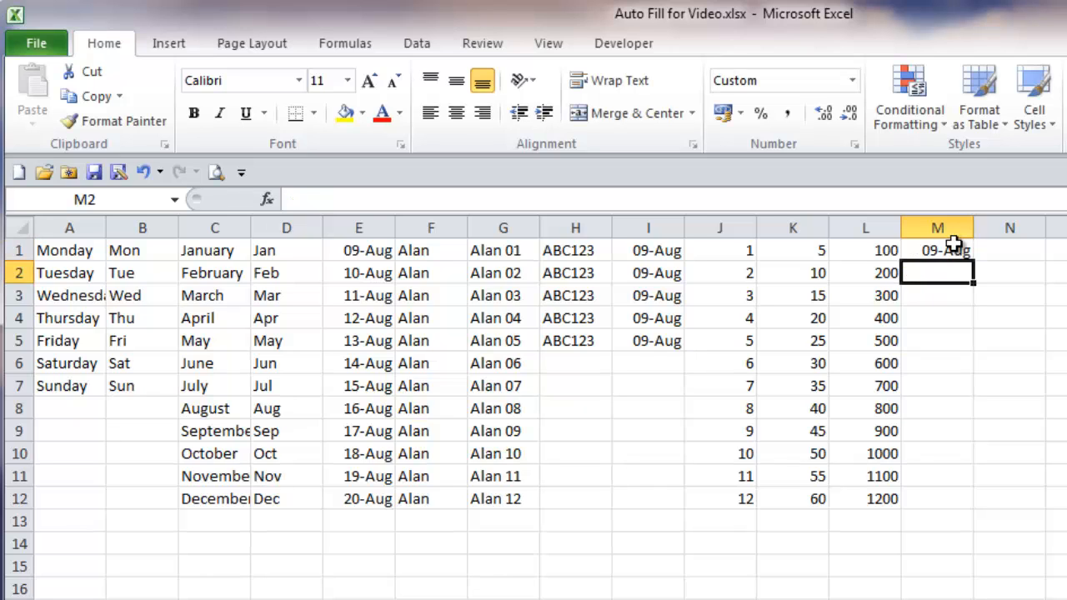
pyautogui.write('16/08')
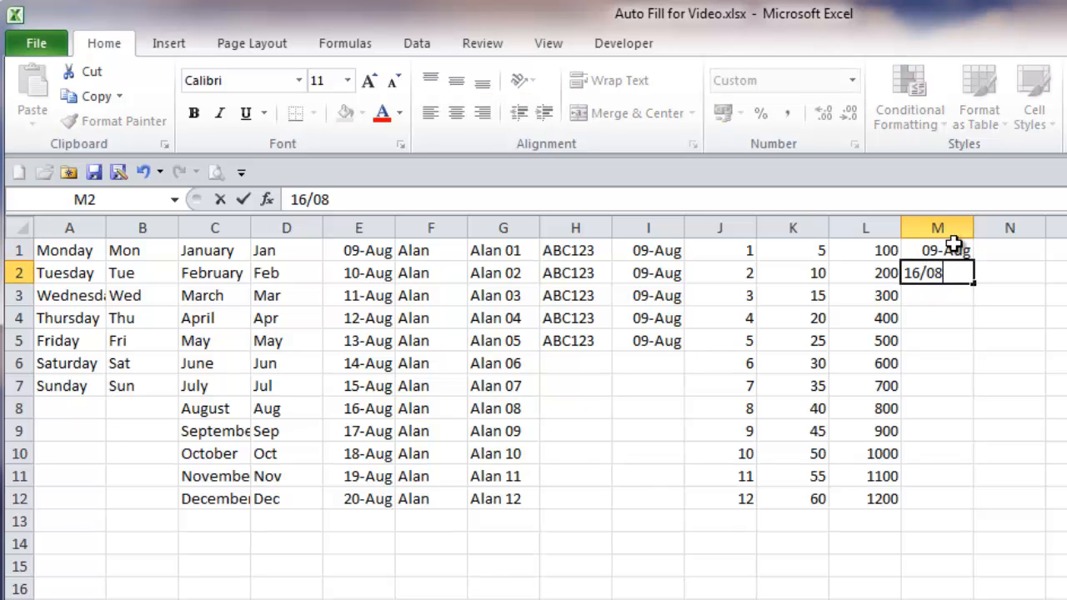
pyautogui.press('Return')
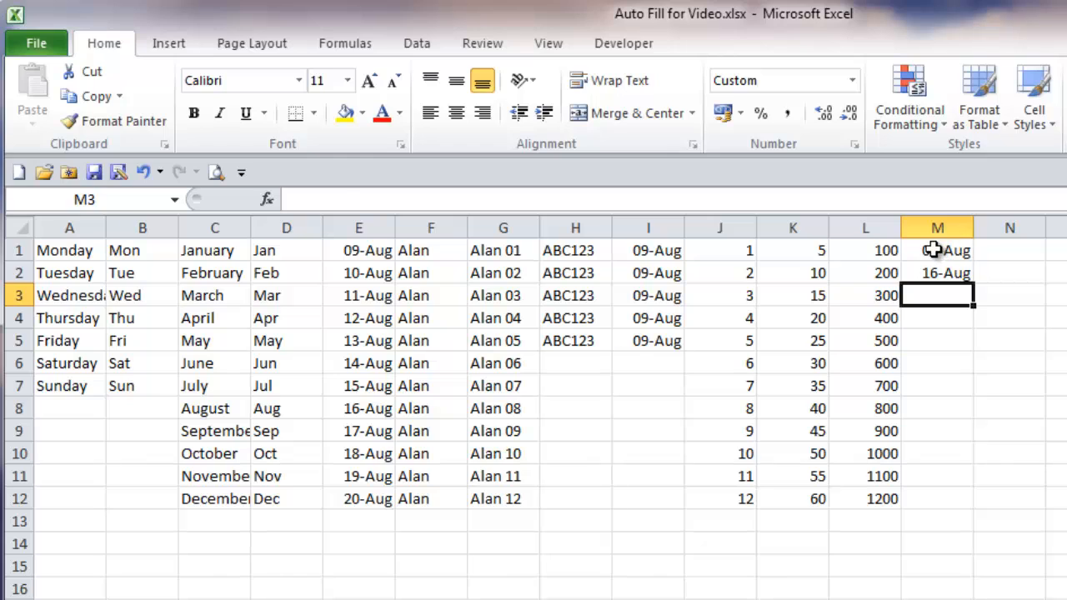
pyautogui.moveTo(933, 247); pyautogui.dragTo(979, 515)
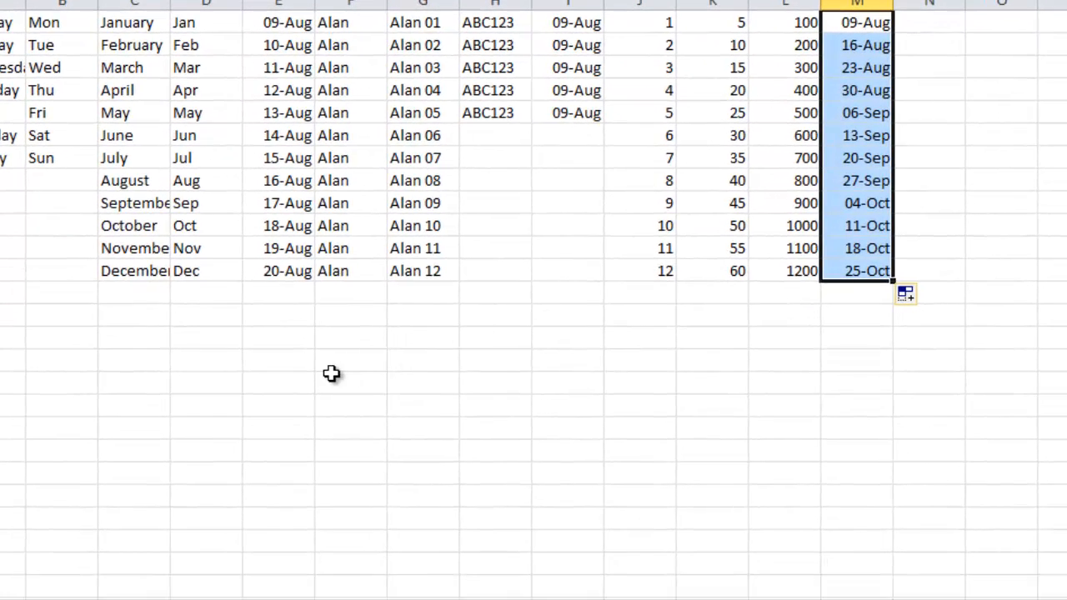
# Step: Enter "Monday" in F16 and the date 06/08 in G16
pyautogui.click(333, 360)
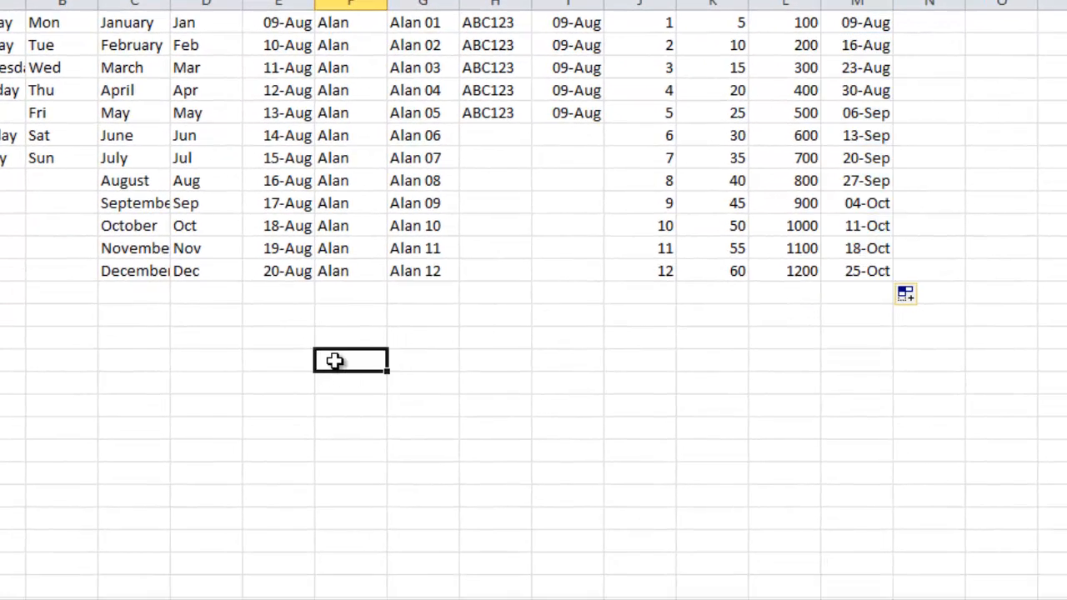
pyautogui.write('Monday')
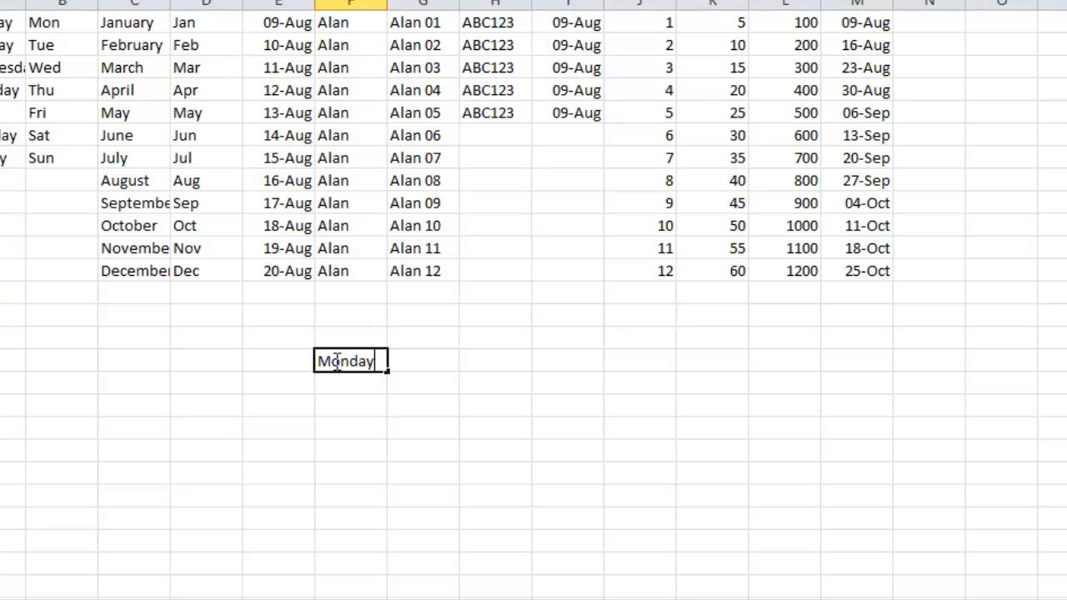
pyautogui.press('Tab')
pyautogui.write('0')
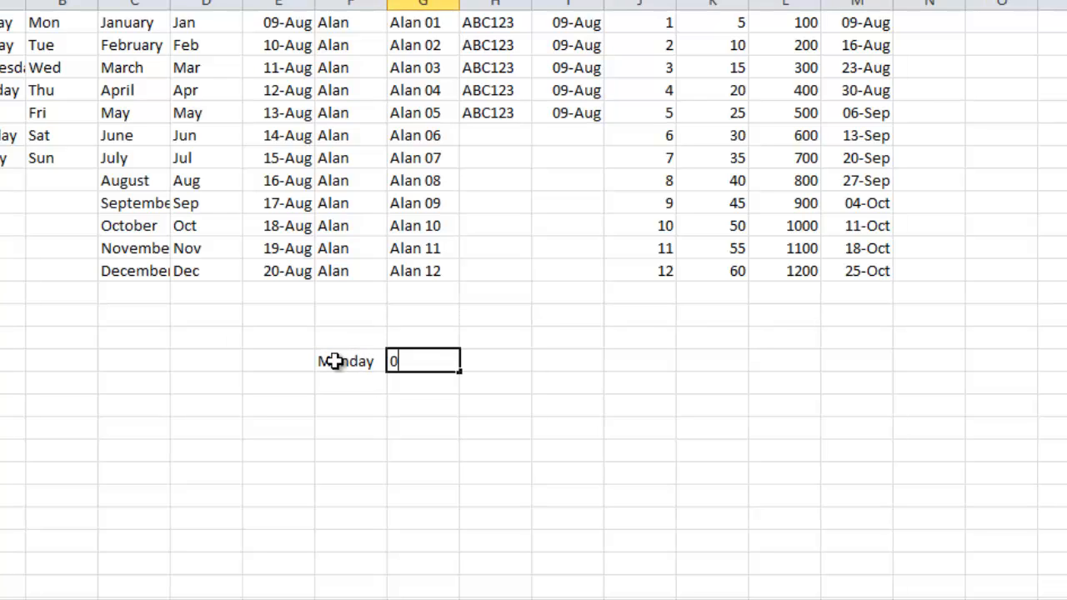
pyautogui.write('6/08')
pyautogui.press('Return')
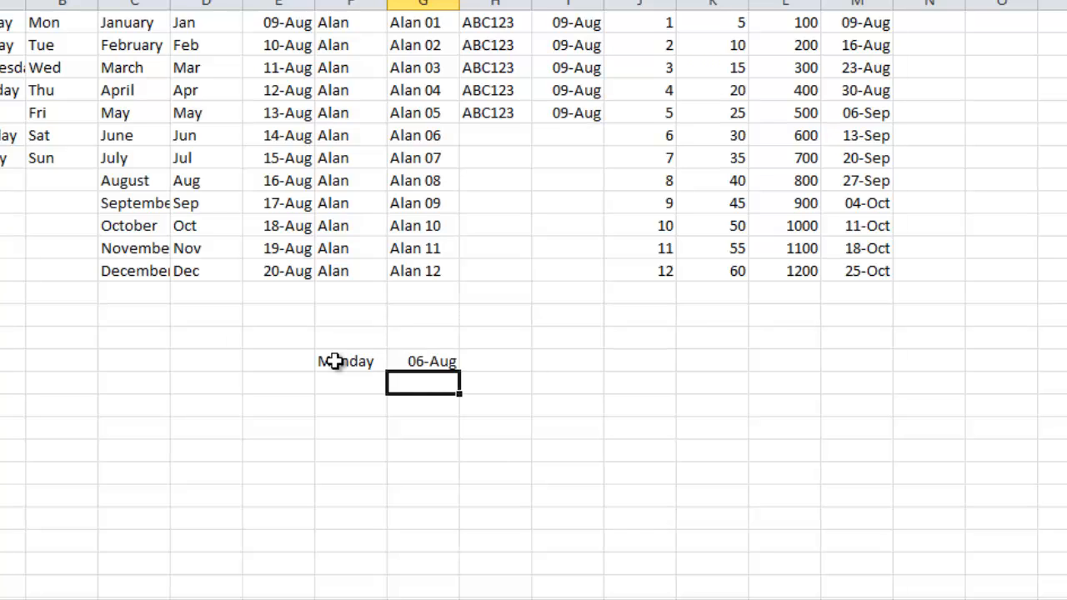
# Step: Enter "Monday" in F17 and 13/08 in G17, and auto fill both weekday-and-date rows together down to row 24
pyautogui.press('Left')
pyautogui.write('Monday')
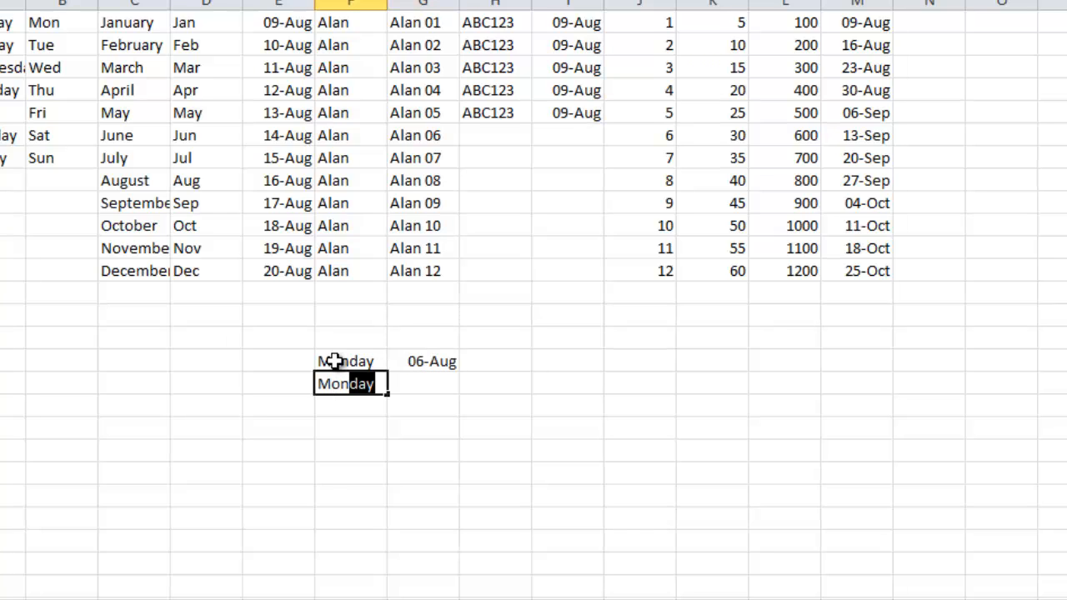
pyautogui.press('Tab')
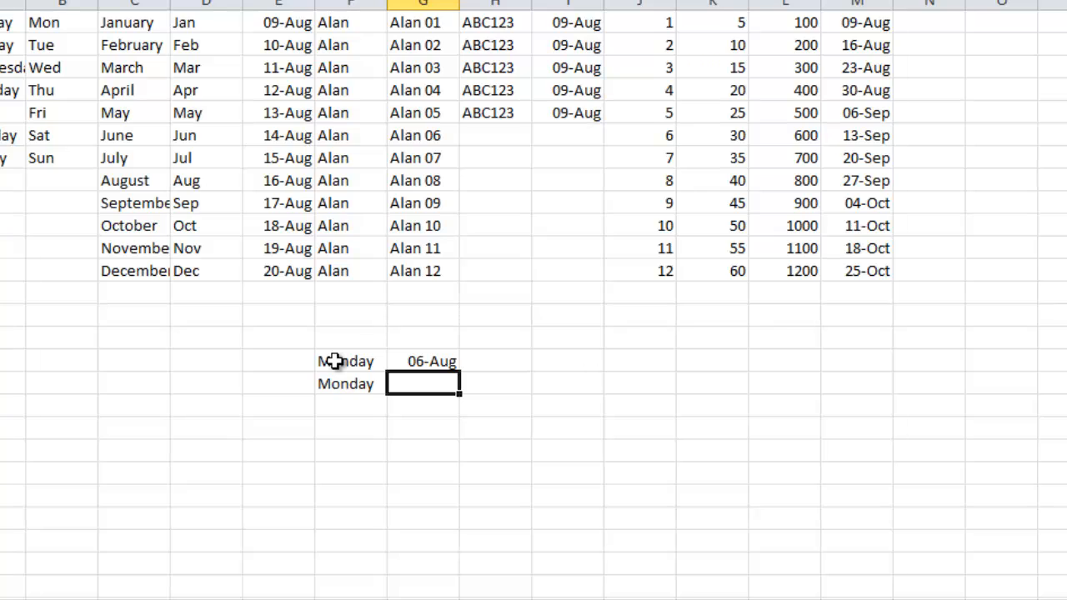
pyautogui.write('13/08')
pyautogui.press('Return')
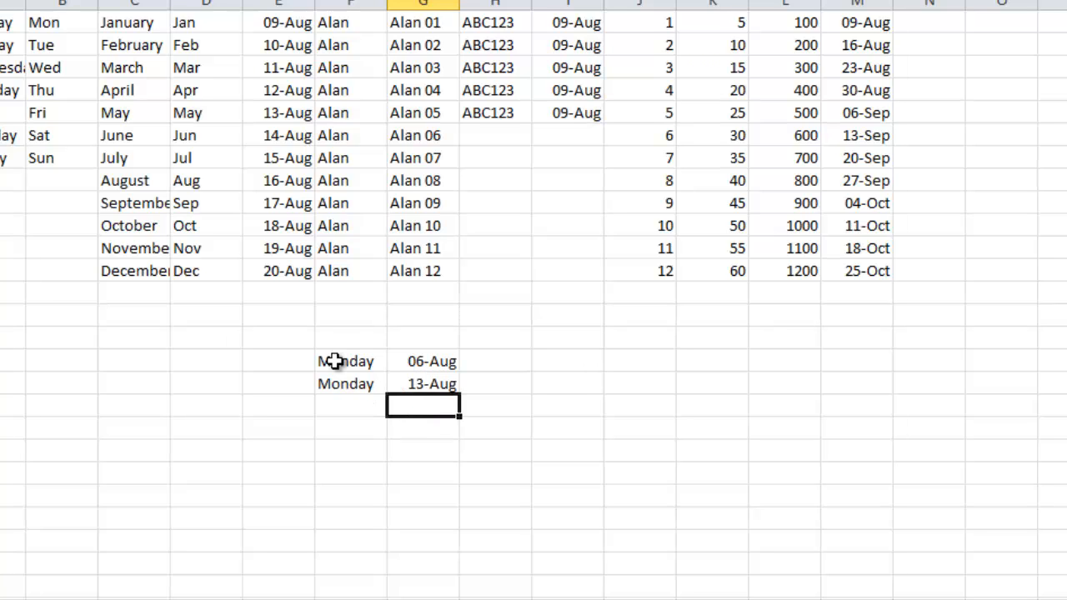
pyautogui.moveTo(333, 361); pyautogui.dragTo(462, 542)
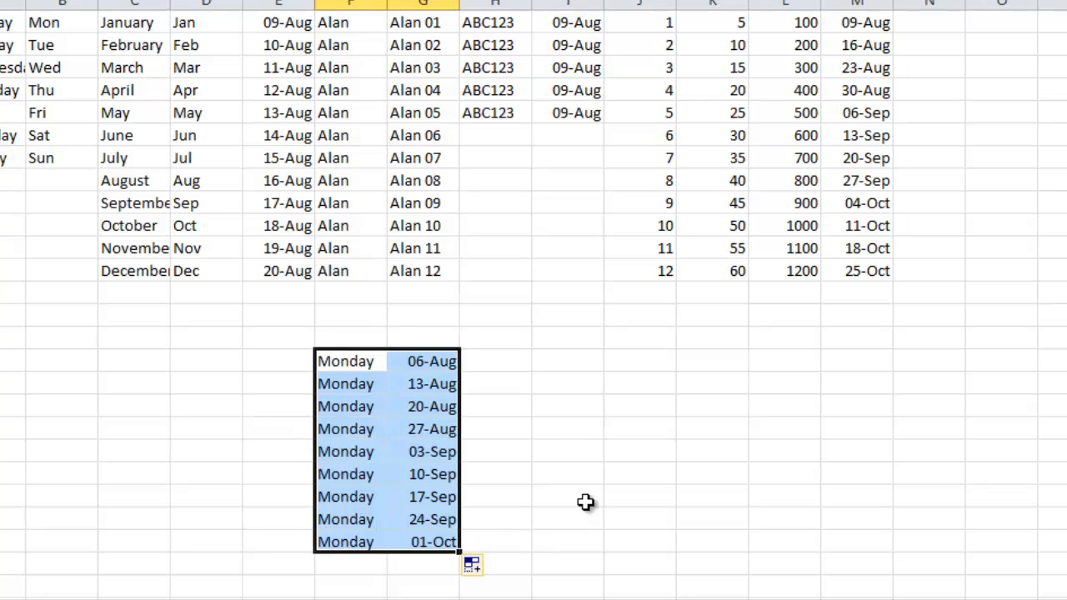
pyautogui.click(570, 430)
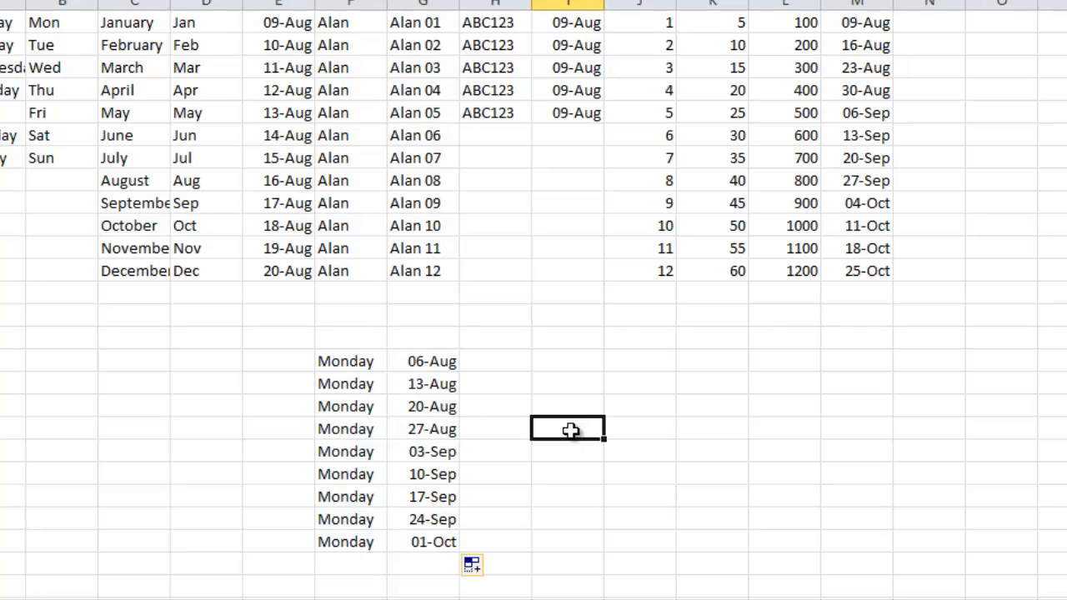